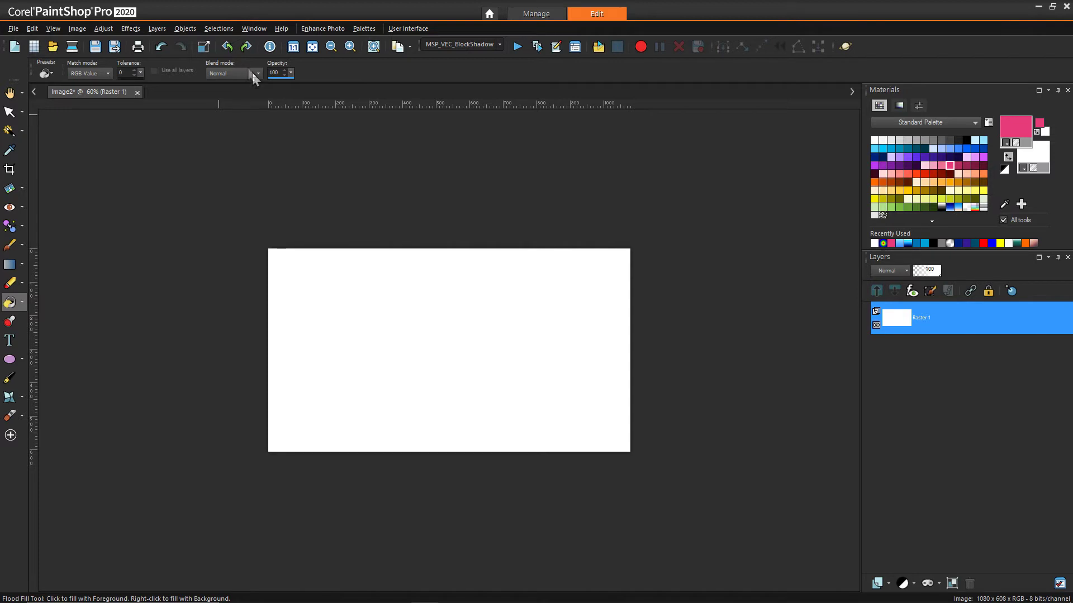
- Type black text 'SUPER' and 'COOL' on two lines on the canvas
left_click(10, 341)
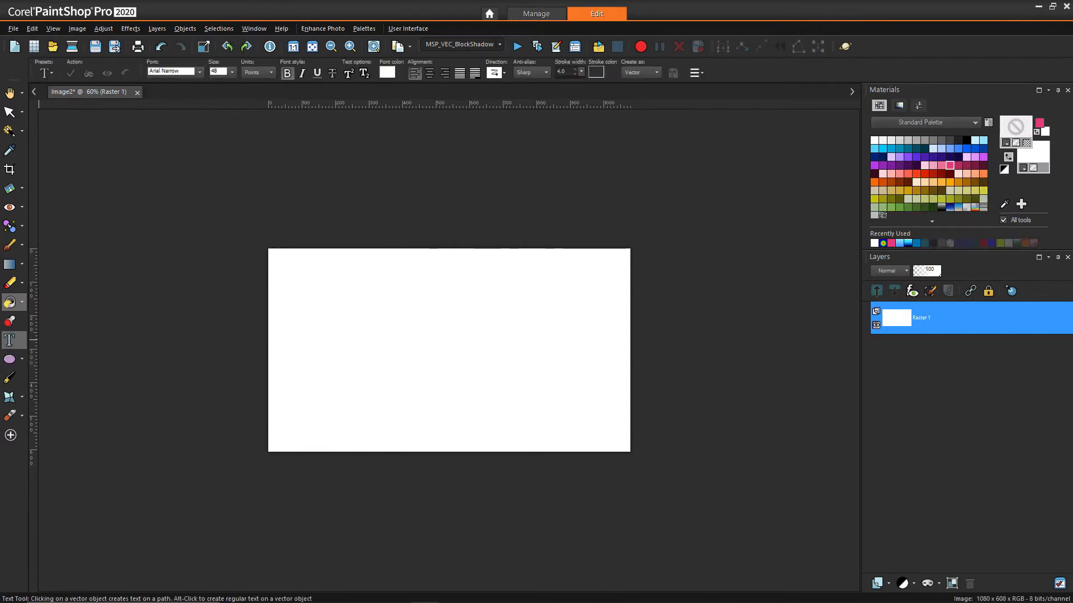
right_click(1044, 164)
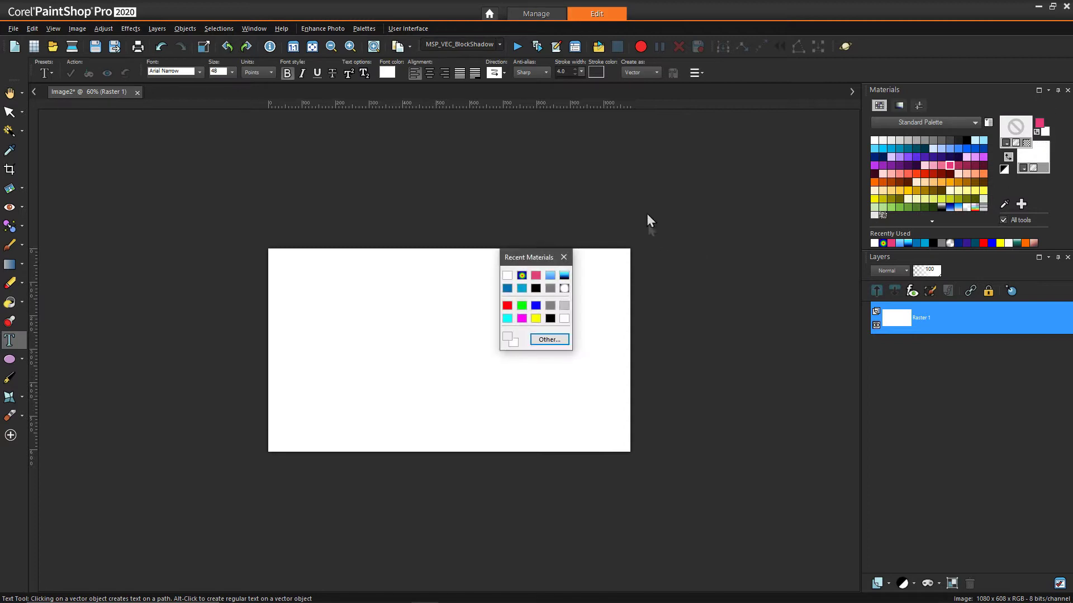
left_click(537, 290)
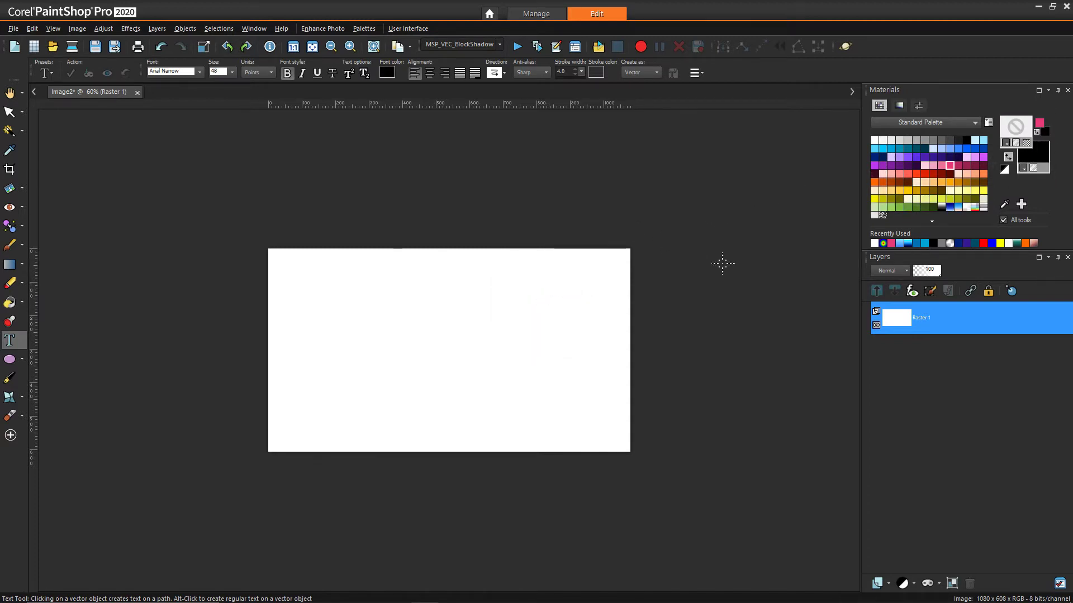
left_click(336, 313)
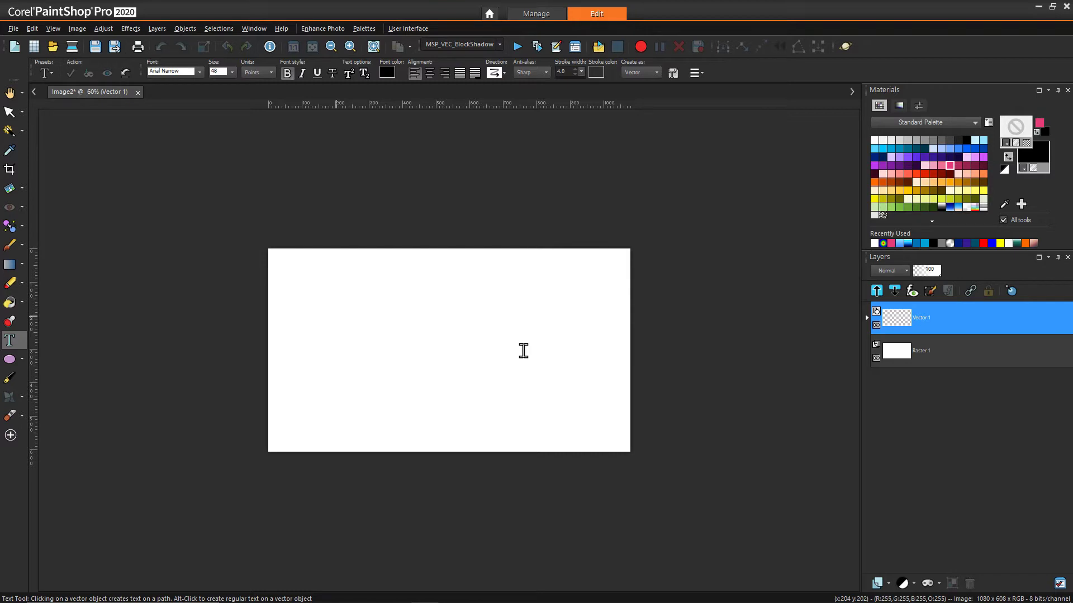
type("SUPER")
key("Return")
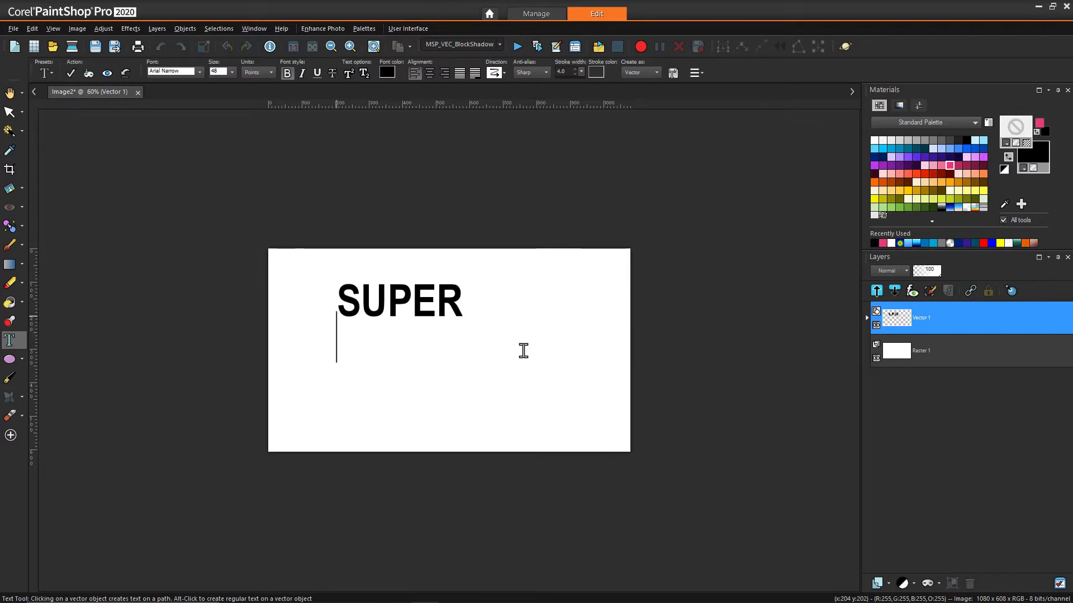
type("COOL")
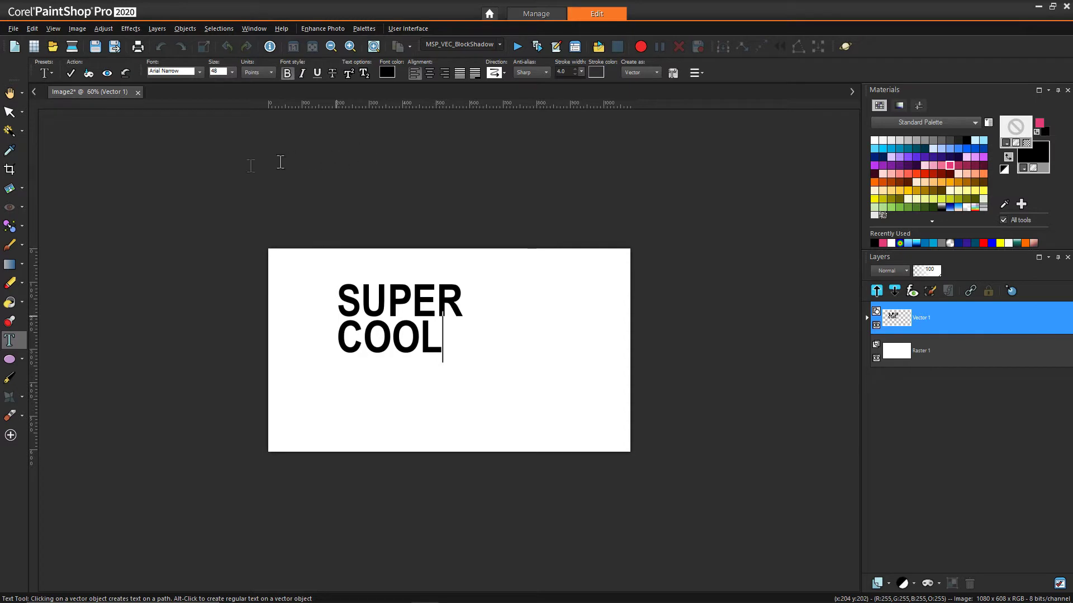
- Center the SUPER COOL text object on the canvas and reselect it with the Pick tool
left_click(10, 113)
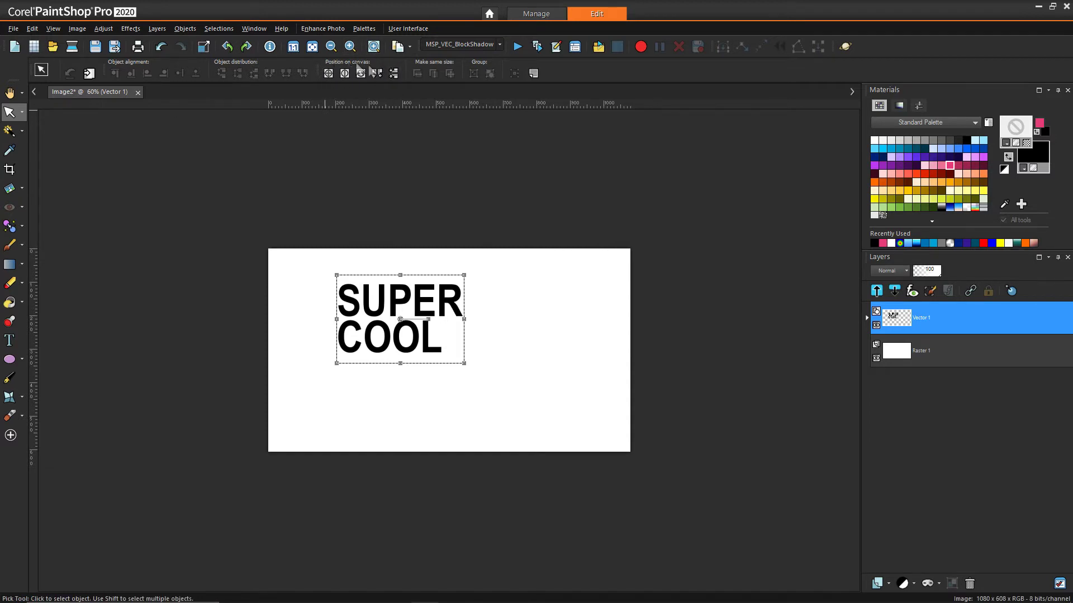
left_click(328, 76)
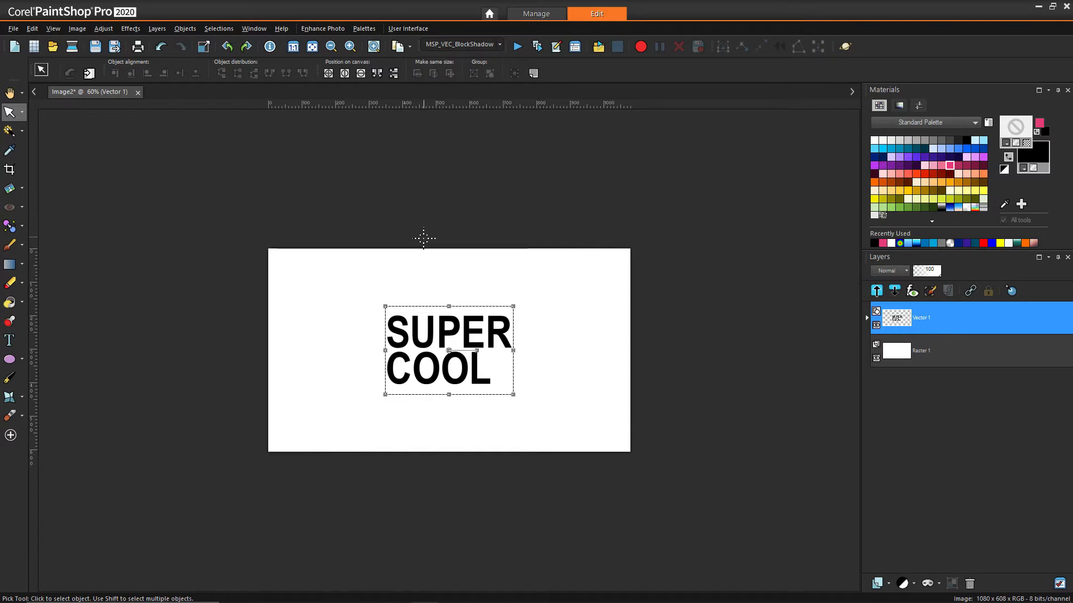
scroll(424, 242, "up", 2)
scroll(425, 242, "up", 2)
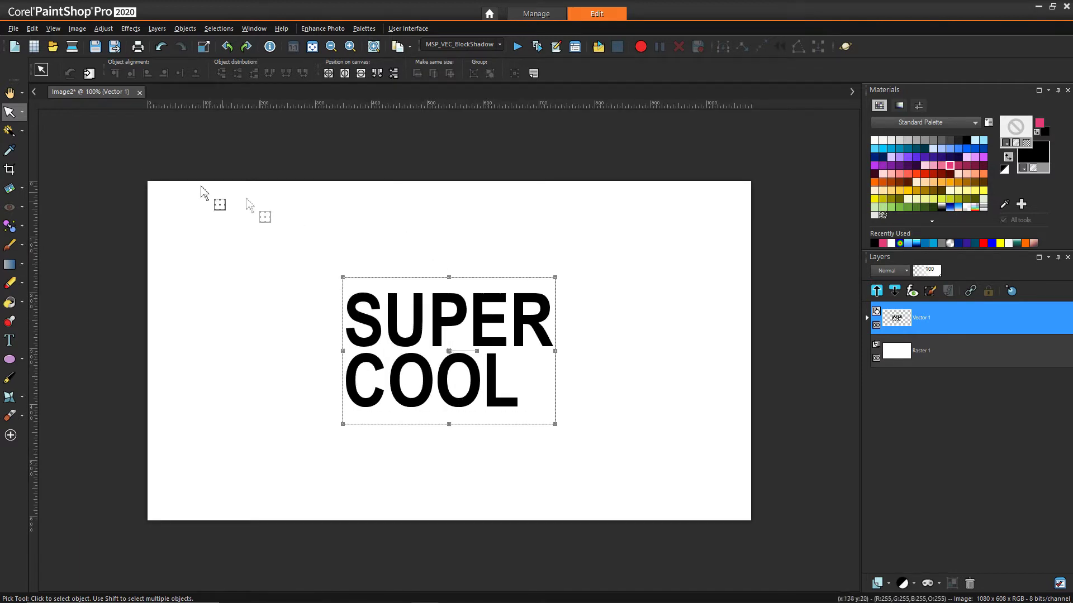
left_click(10, 94)
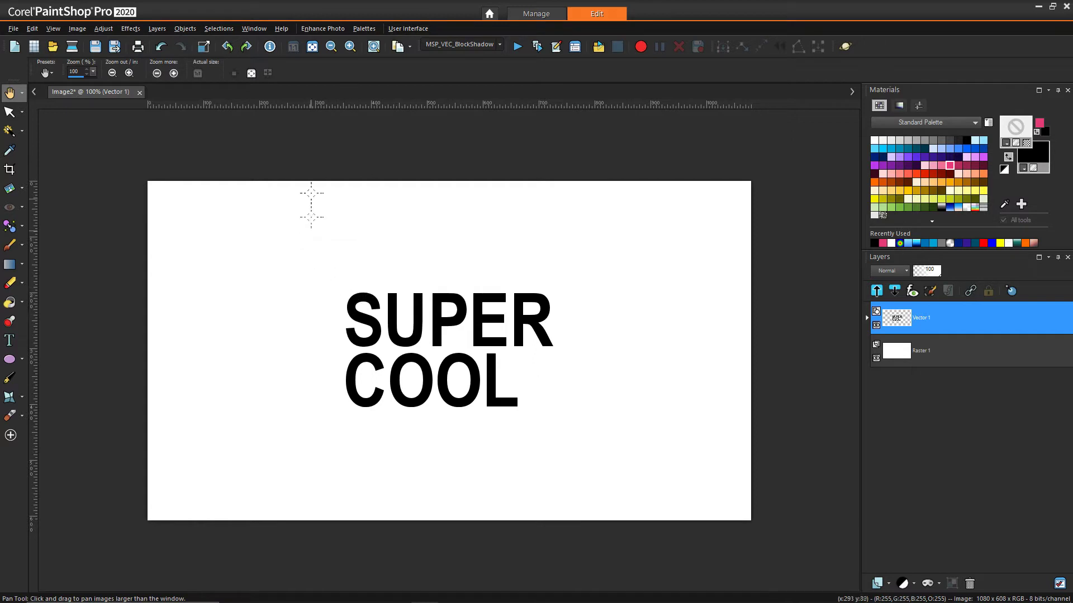
left_click(10, 112)
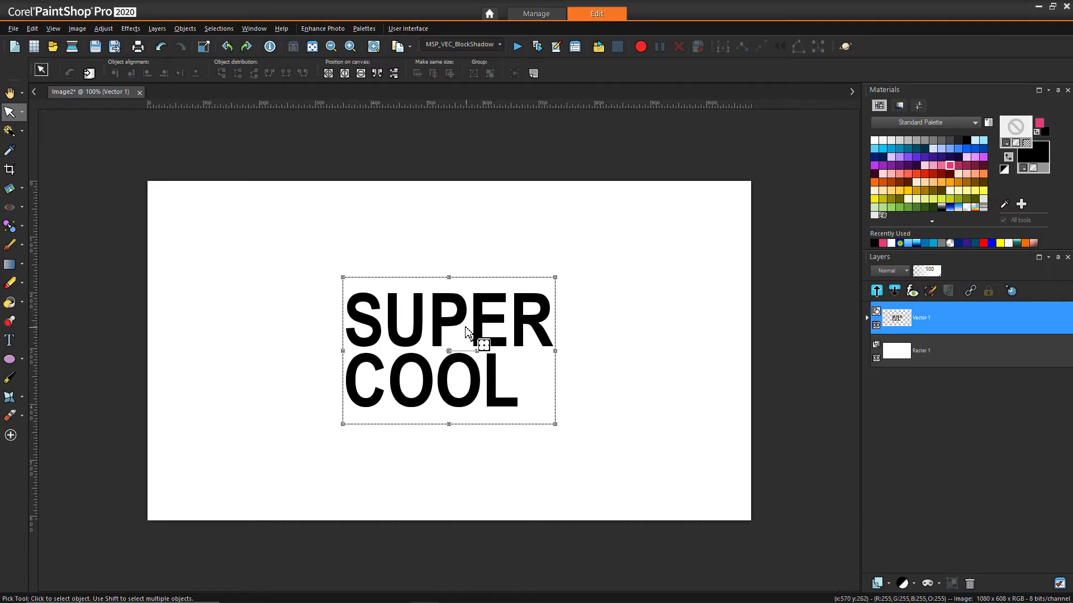
- Expand Vector 1 and convert the SUPER COOL text to a path
left_click(867, 318)
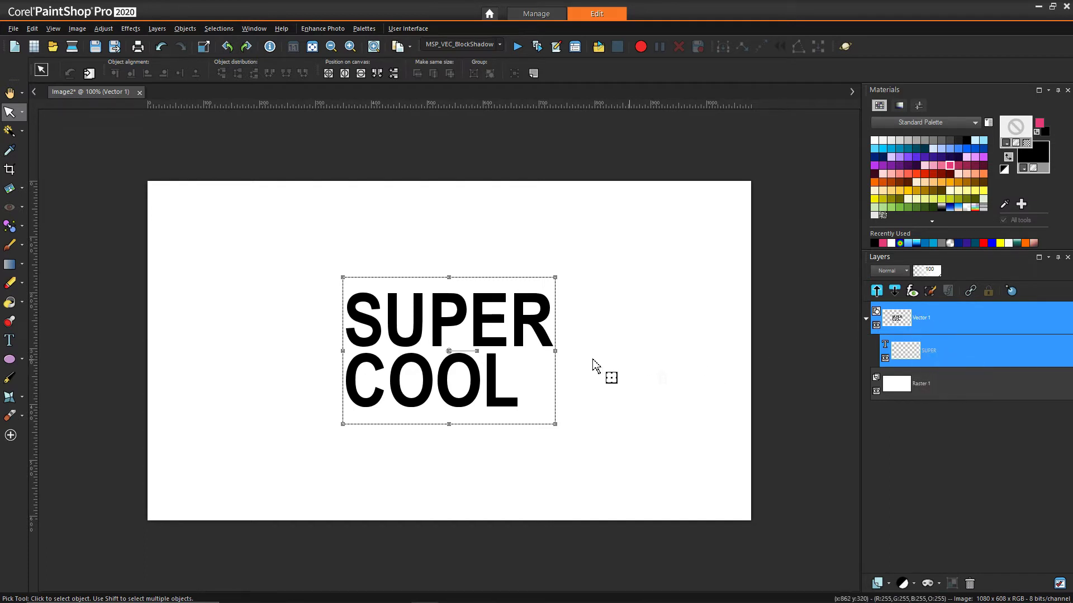
right_click(361, 318)
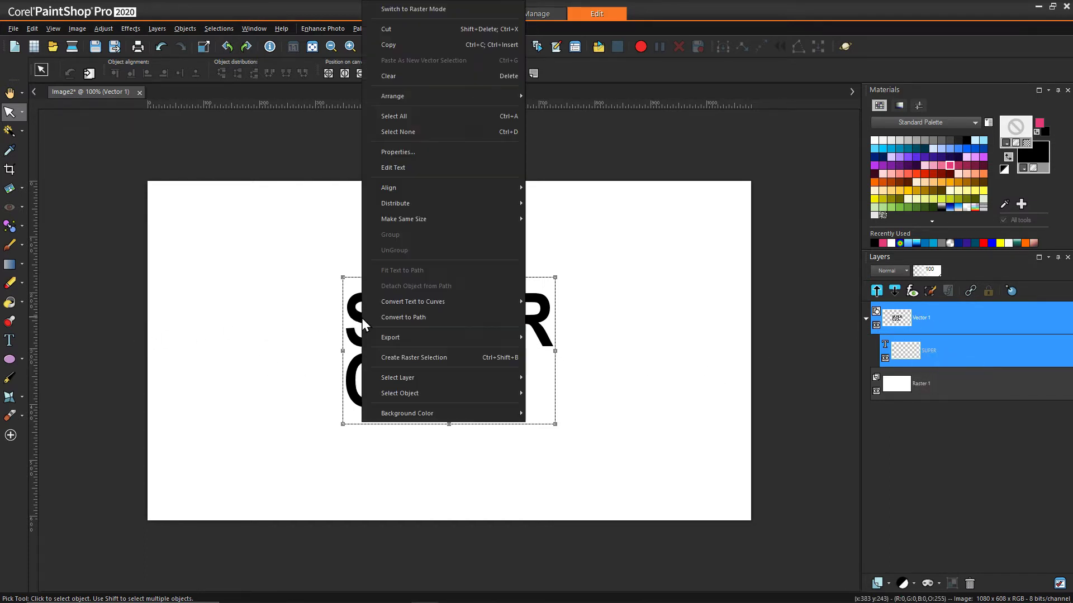
left_click(405, 317)
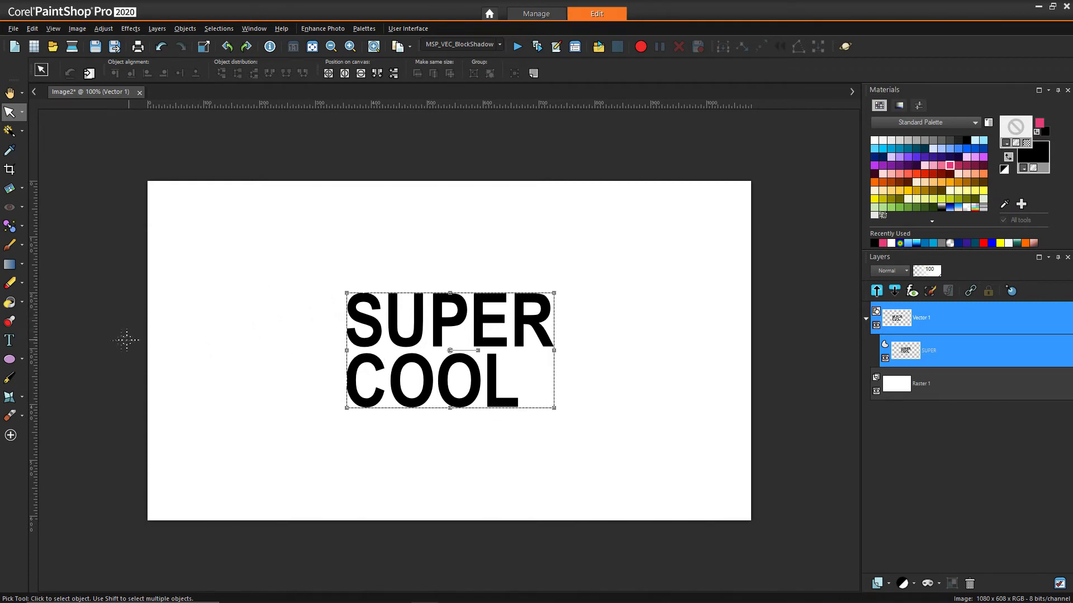
left_click(11, 378)
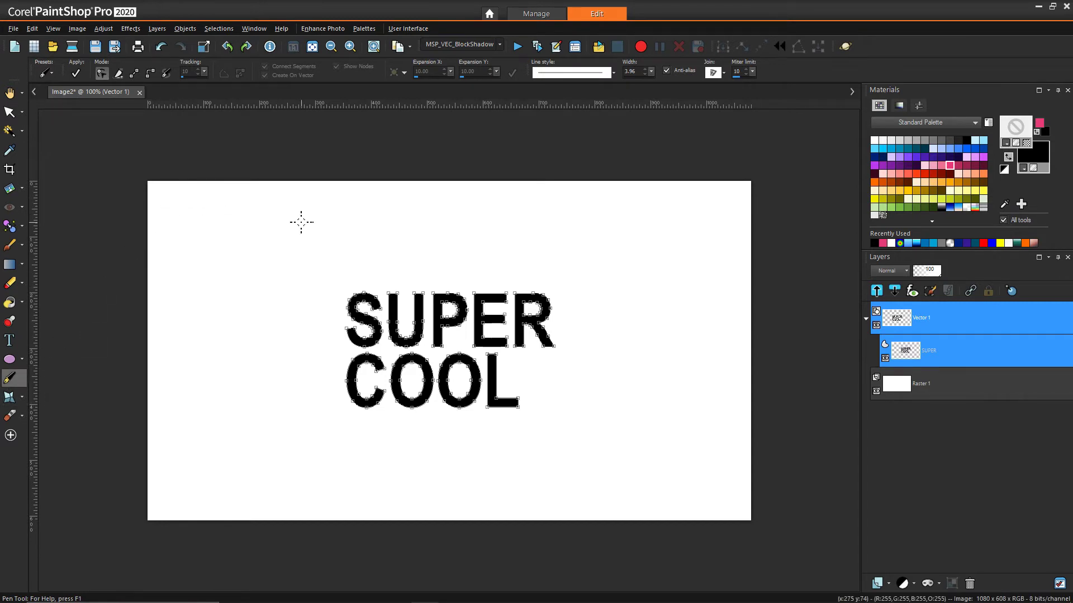
scroll(482, 385, "up", 2)
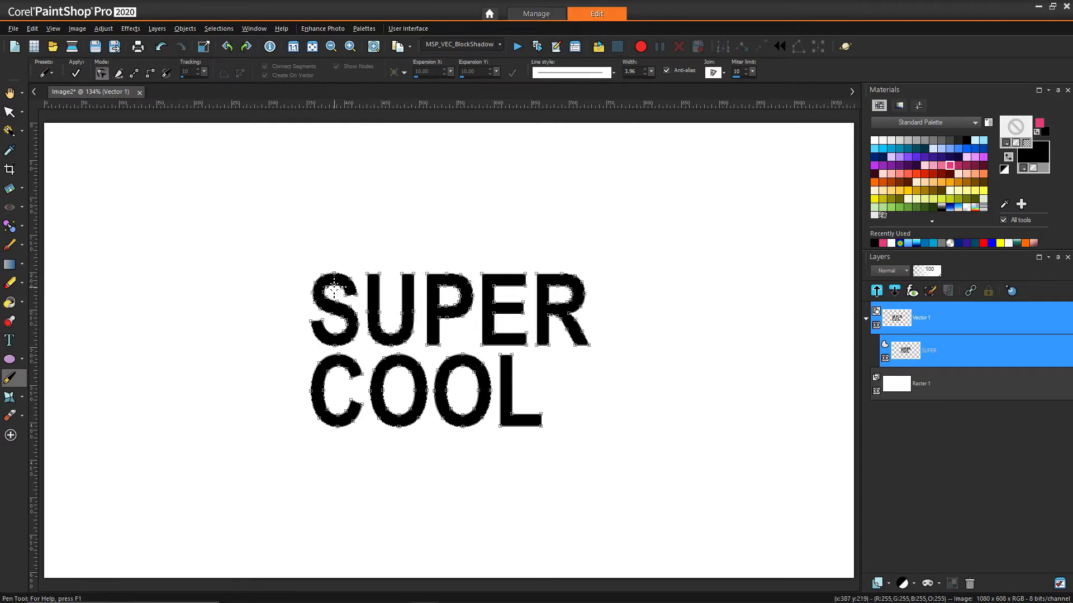
- Marquee-select all SUPER COOL path nodes in Edit Mode and show the node transform list
left_click(101, 74)
left_click_drag(269, 234, 647, 487)
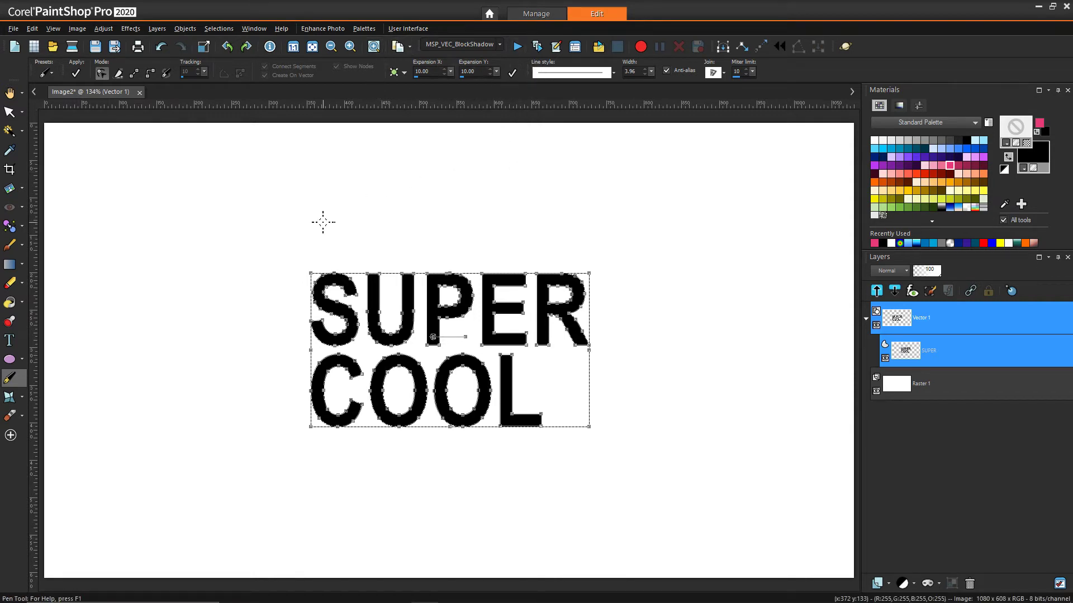
left_click(307, 235)
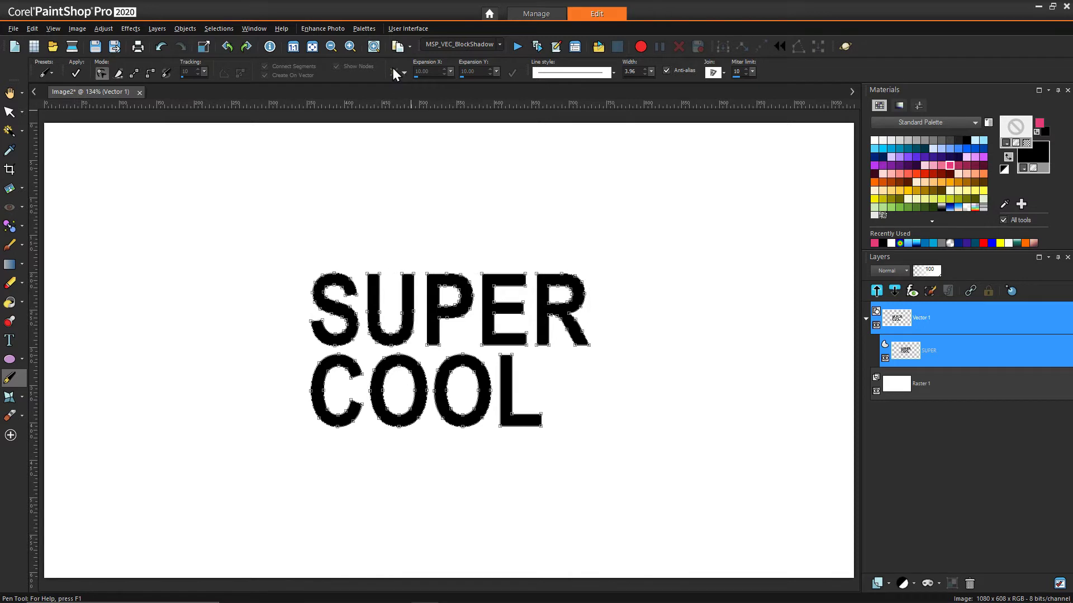
left_click_drag(272, 220, 627, 471)
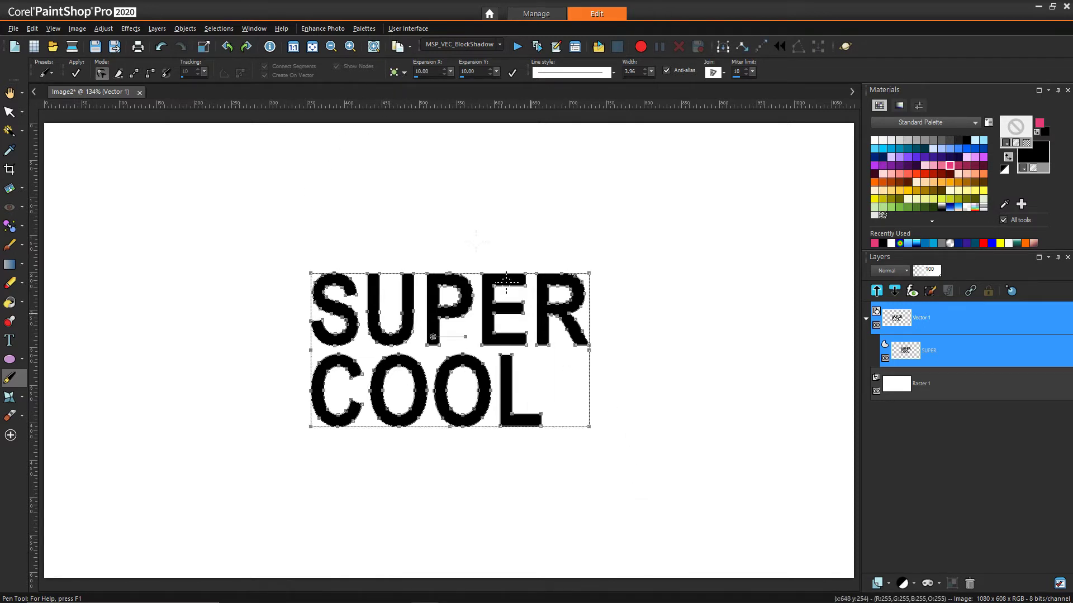
left_click(403, 71)
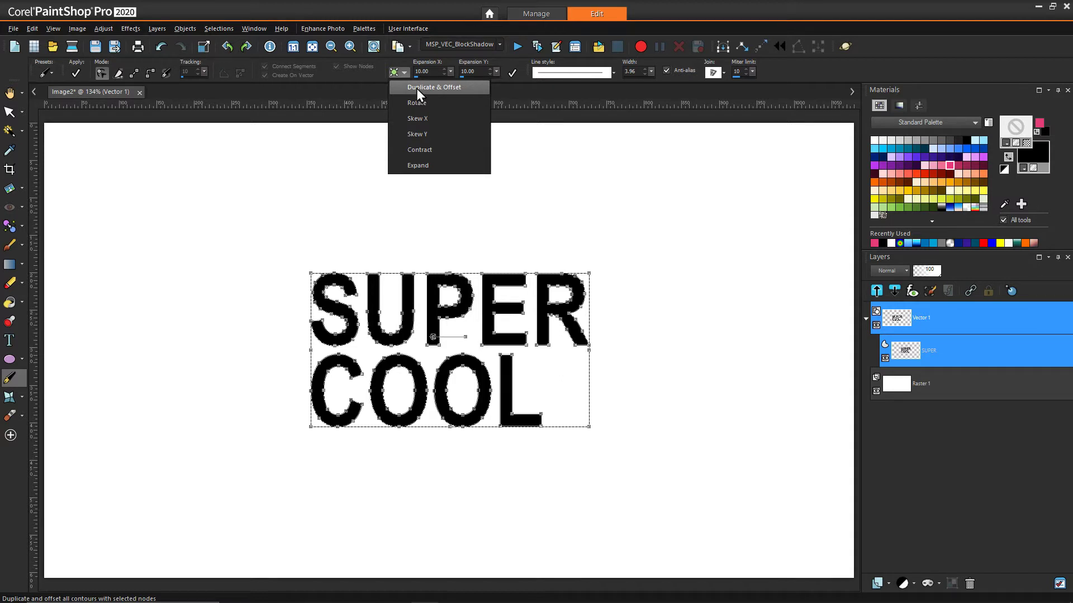
- Duplicate the selected letter contours with 20-pixel horizontal and vertical offsets
left_click(417, 88)
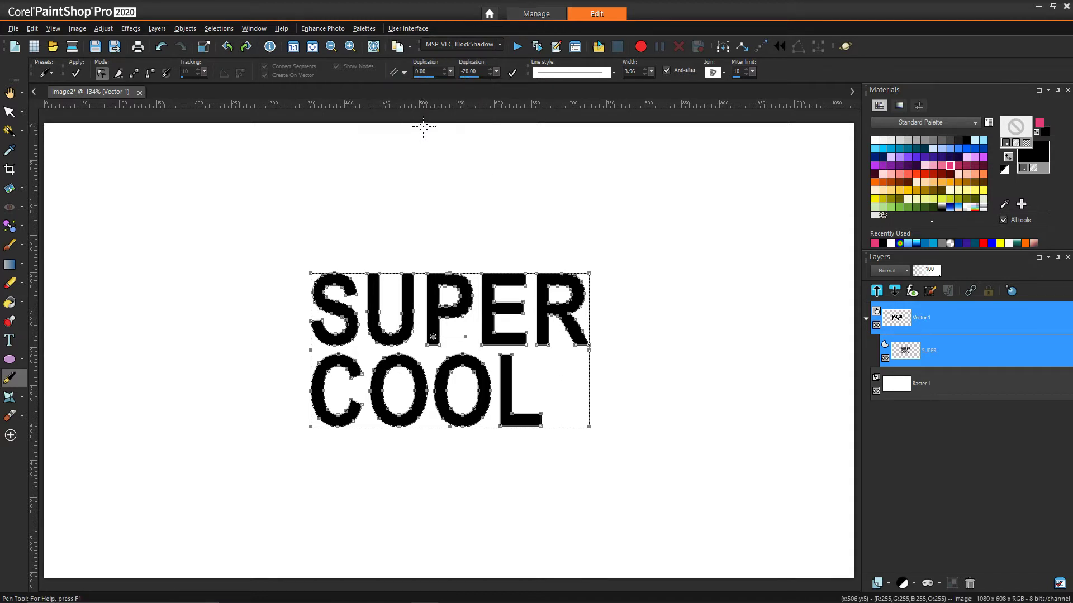
double_click(432, 71)
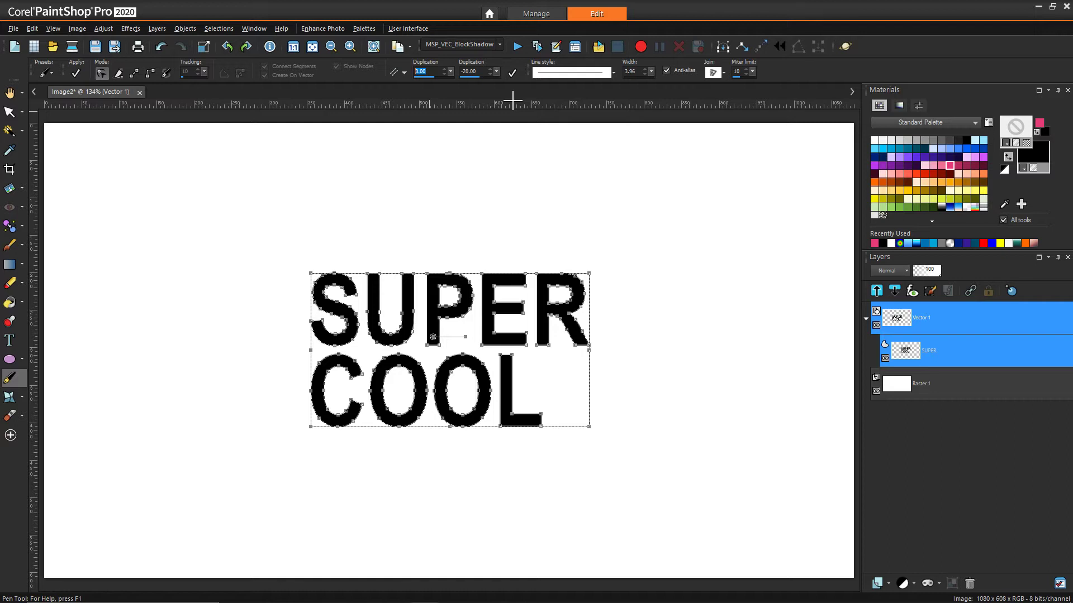
type("20")
key("Tab")
type("20")
left_click(513, 75)
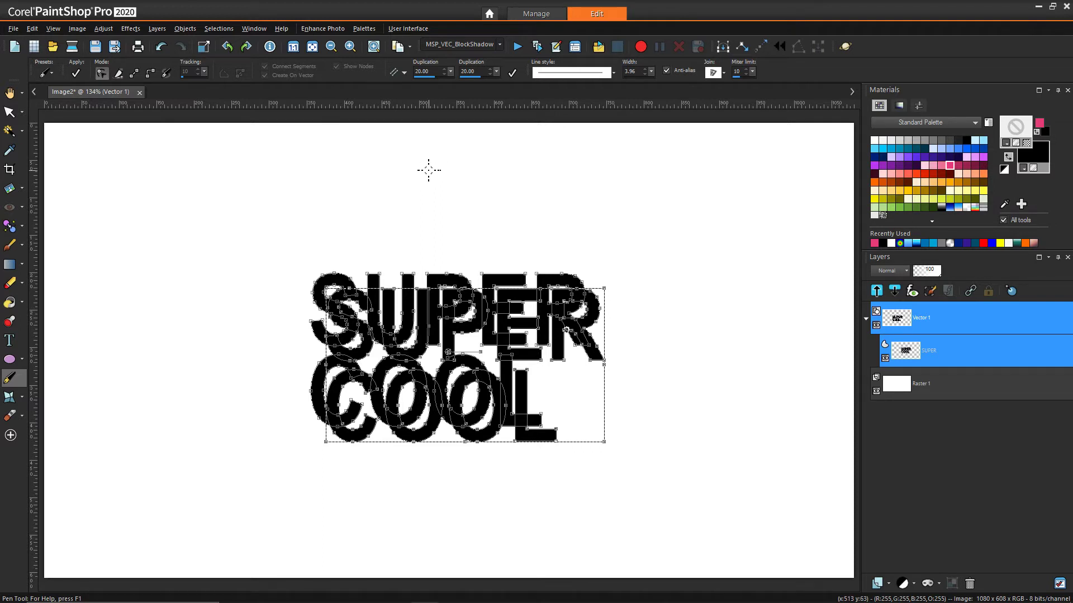
- Undo the offset copies, then duplicate Vector 1 and hide Copy of Vector 1
key("ctrl+z")
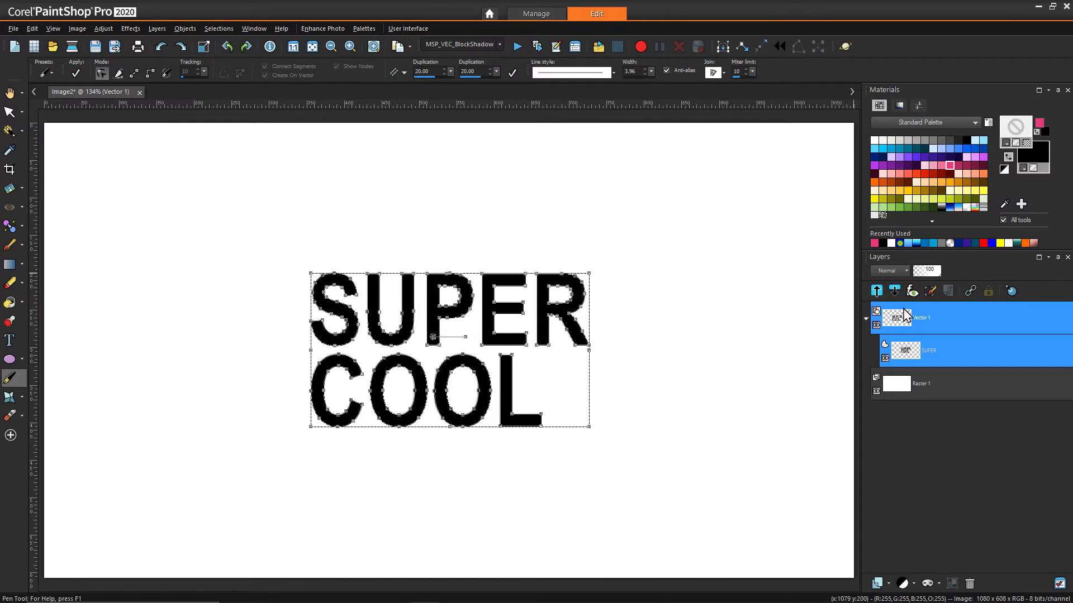
left_click(867, 318)
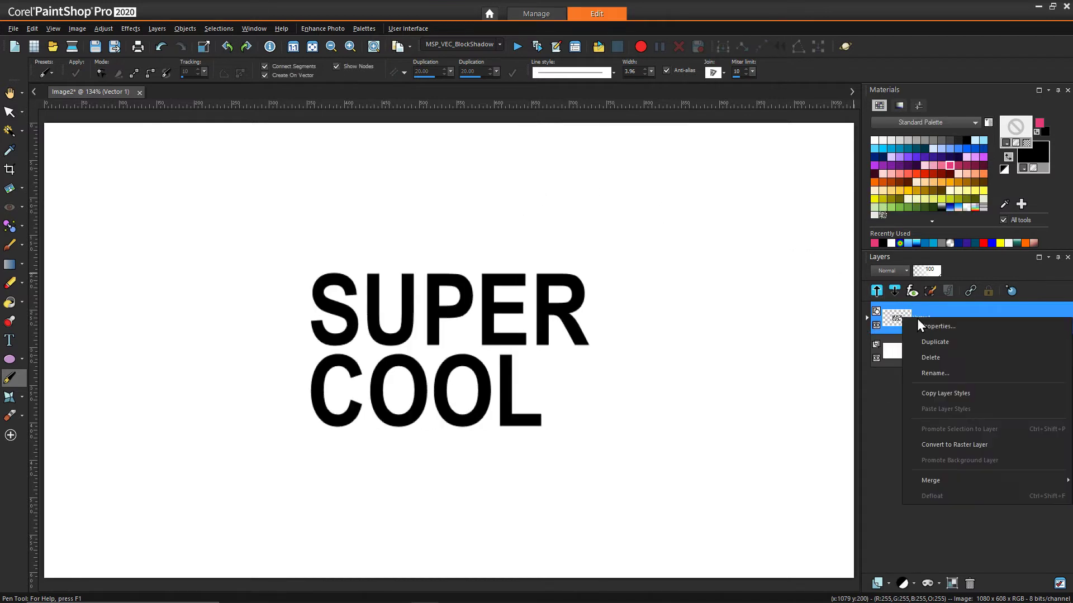
left_click(926, 343)
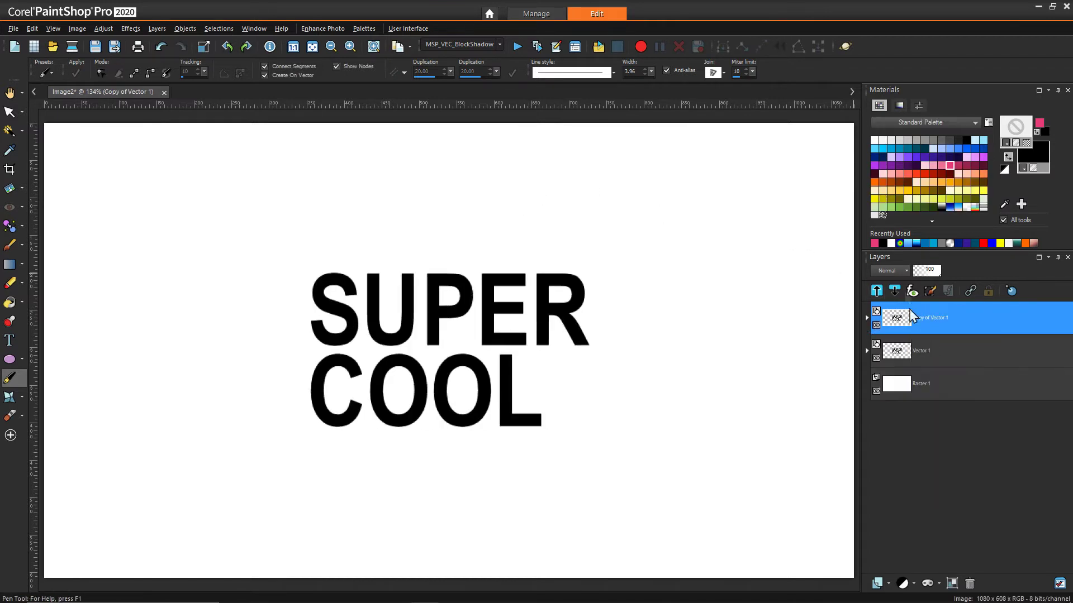
left_click(875, 326)
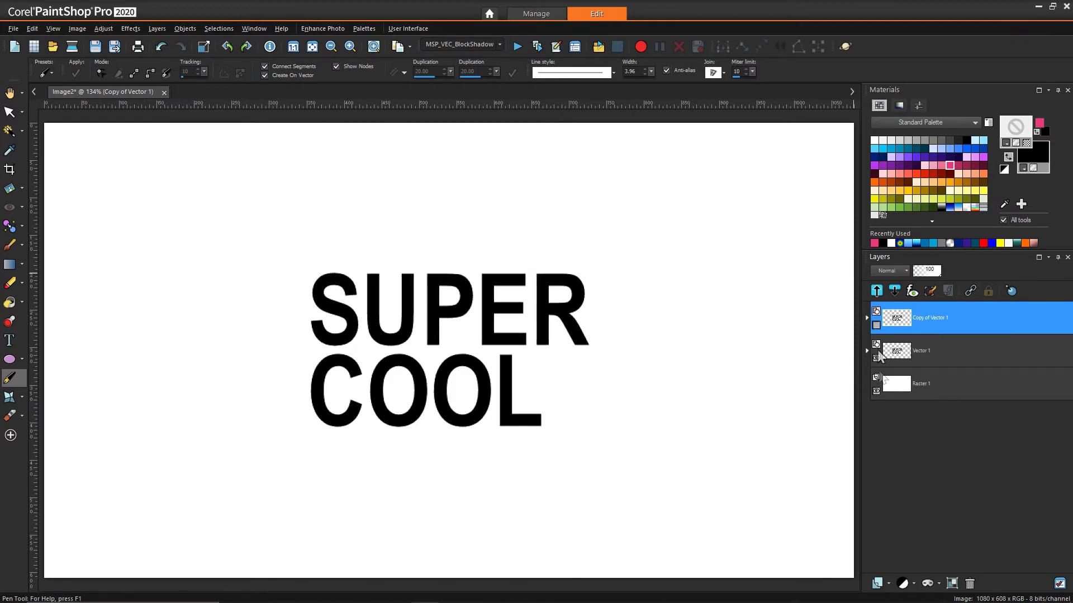
- Select the SUPER text object inside the Vector 1 layer
left_click(922, 354)
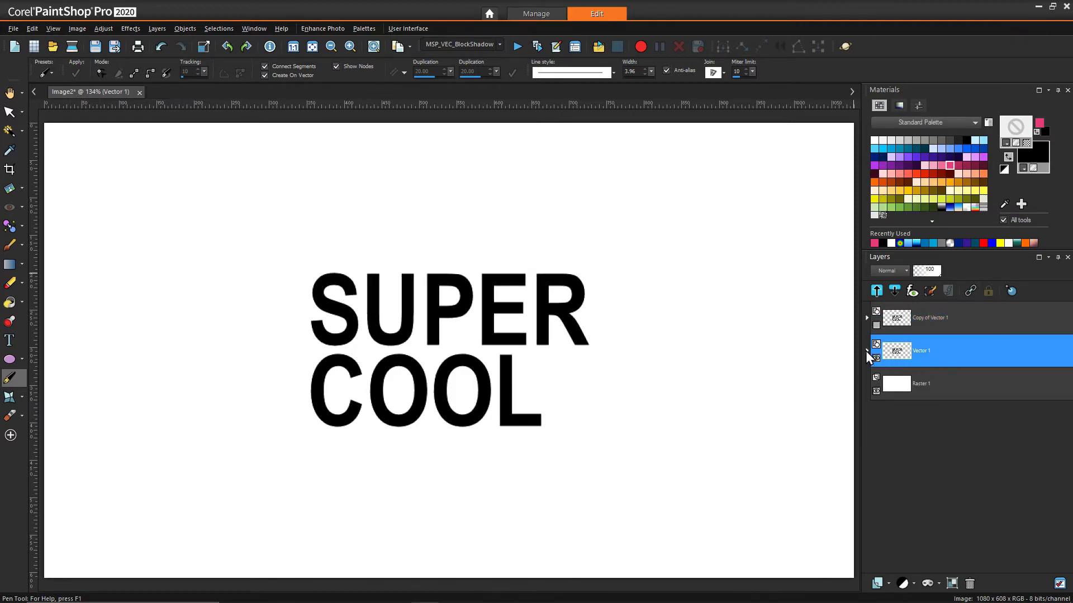
left_click(866, 351)
left_click(927, 380)
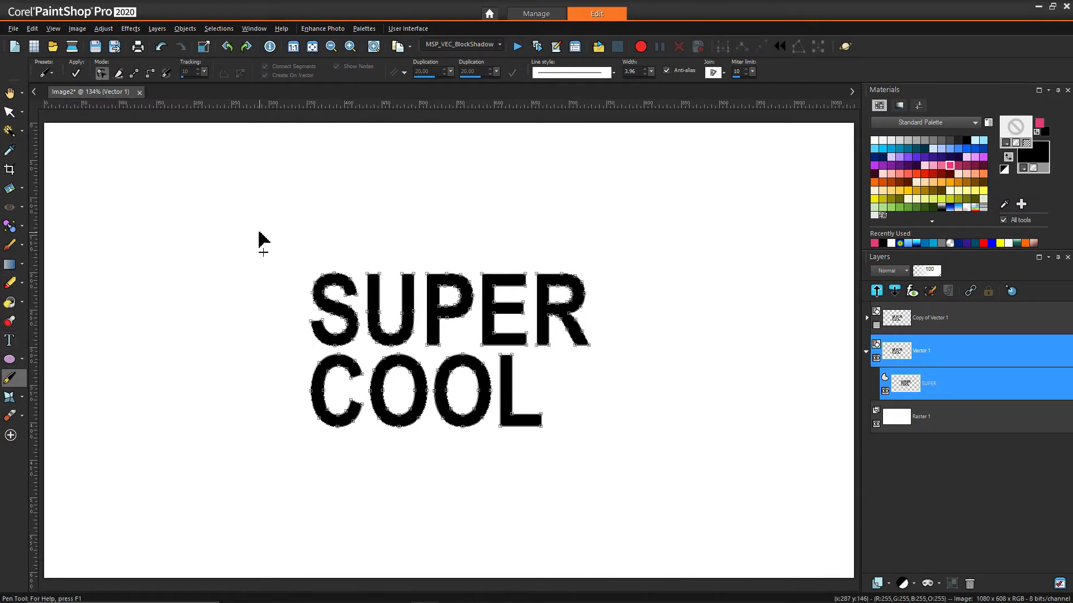
- Stack repeated 1-pixel offset duplicates of all letter nodes into a solid black extrusion
mouse_move(260, 234)
left_mouse_down()
mouse_move(571, 469)
mouse_move(639, 470)
left_mouse_up()
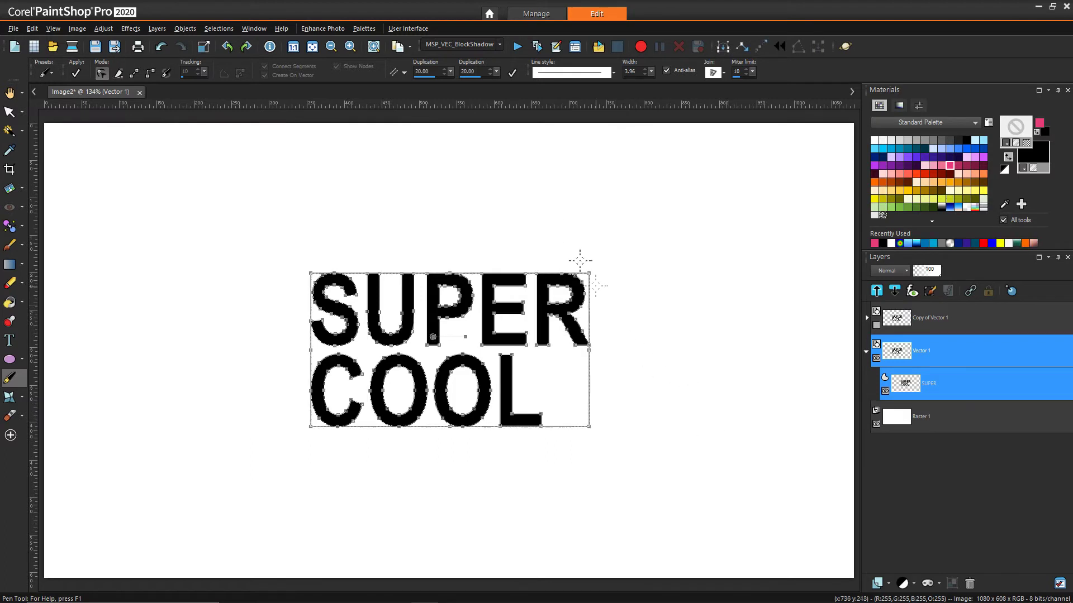
double_click(423, 71)
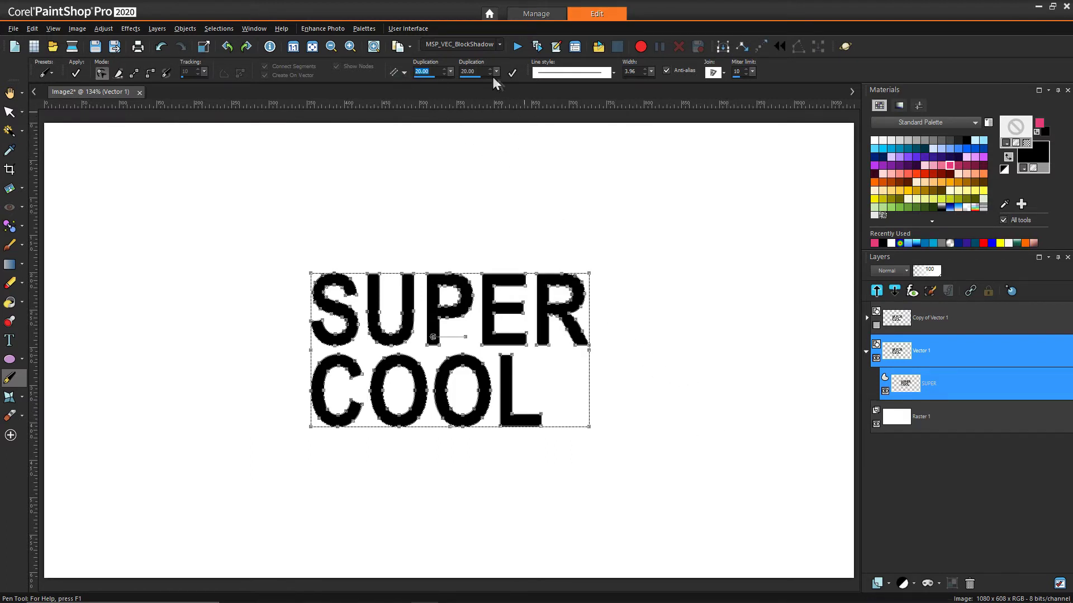
type("1")
key("Tab")
type("1")
left_click(512, 76)
scroll(375, 355, "up", 2)
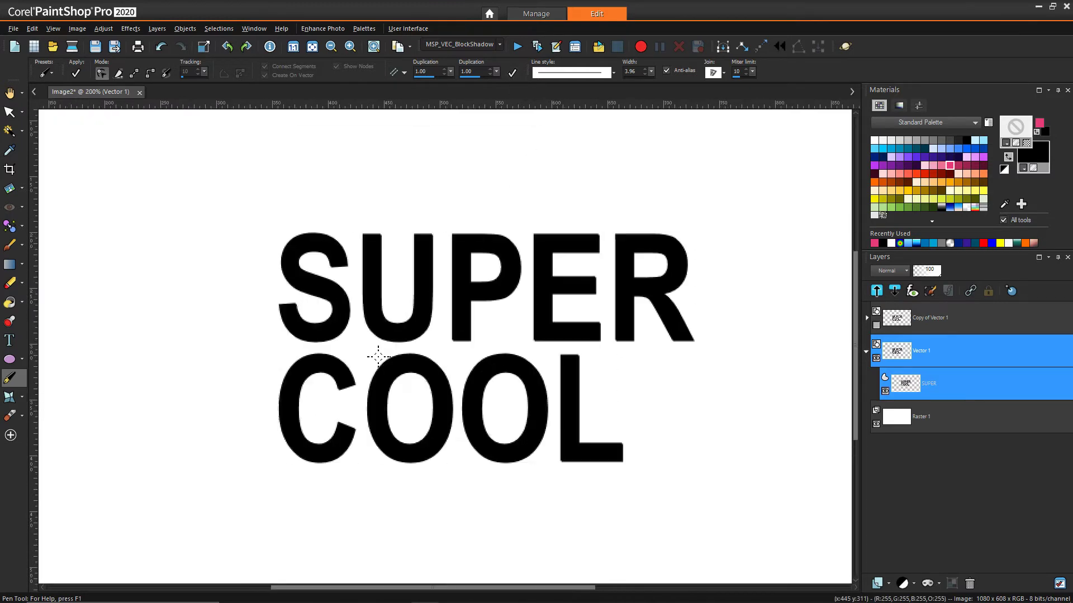
scroll(372, 355, "up", 1)
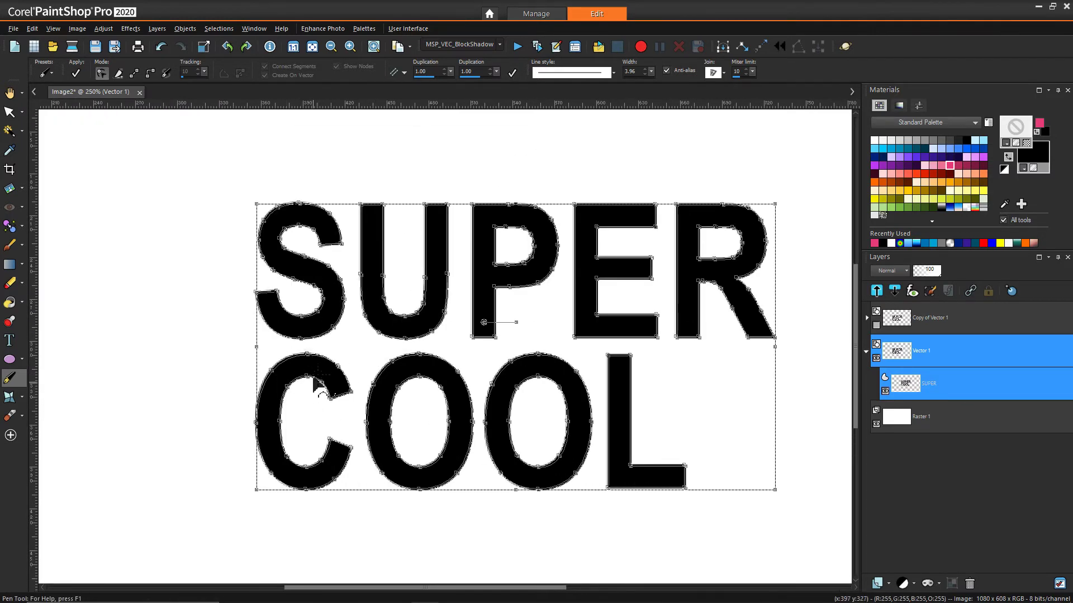
left_click(510, 72)
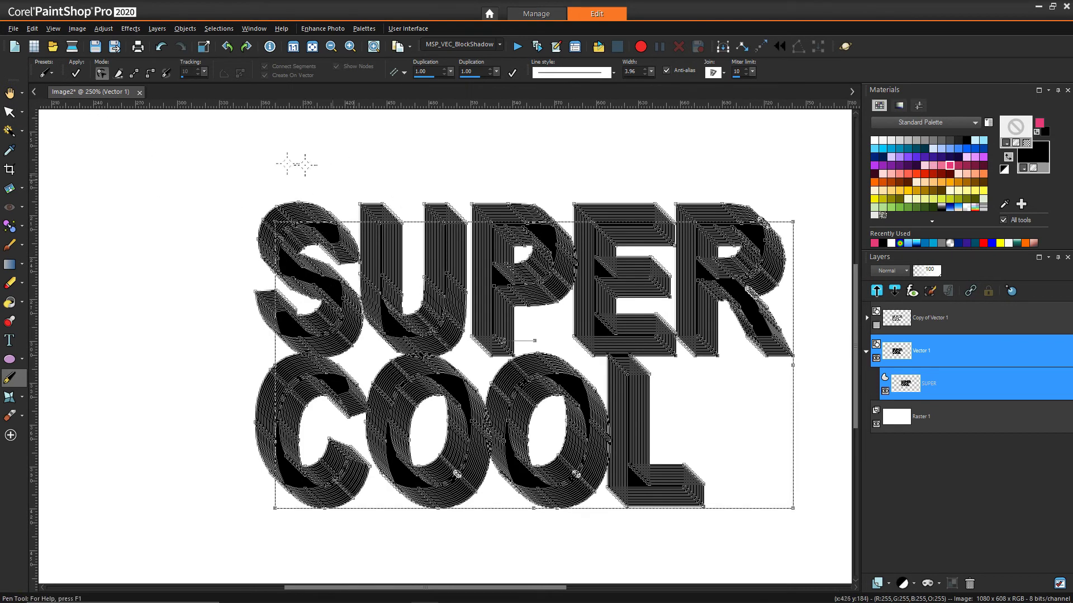
left_click(10, 93)
scroll(299, 193, "down", 2)
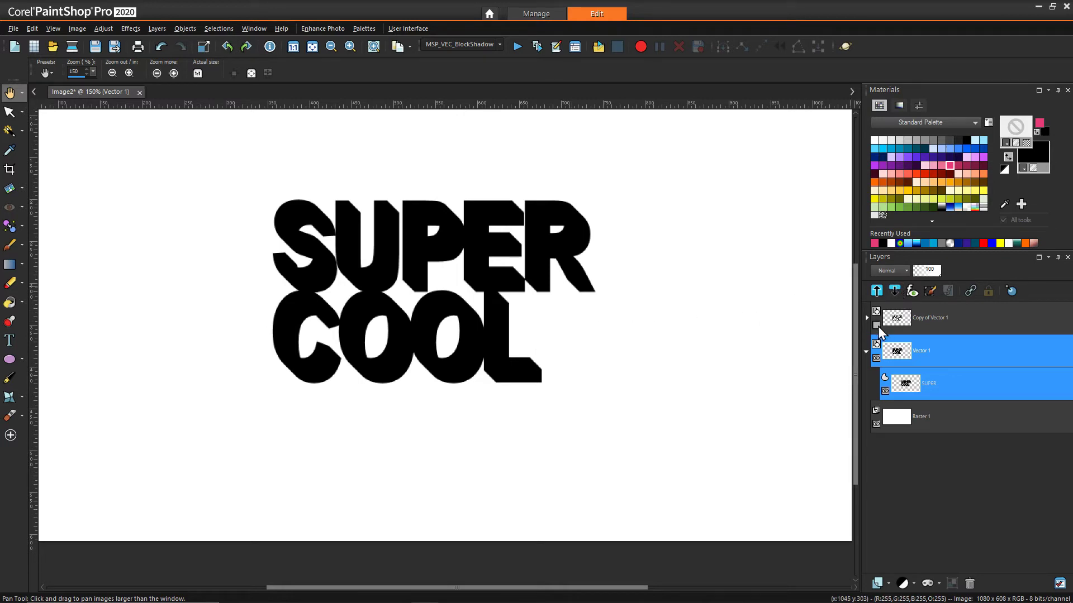
- Unhide Copy of Vector 1 and fill its SUPER COOL text white
left_click(876, 324)
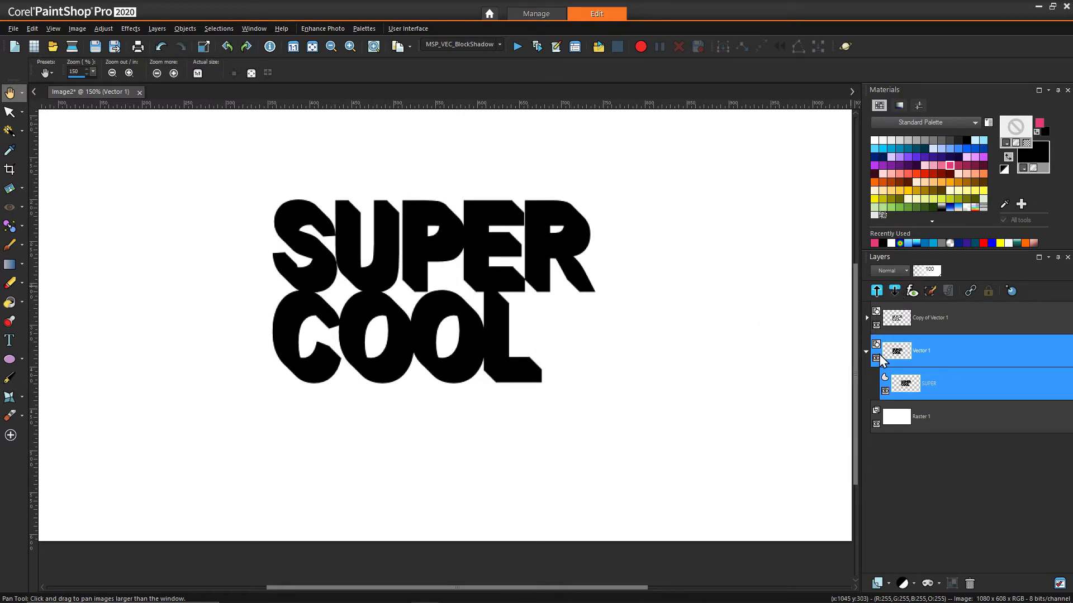
left_click(866, 318)
left_click(922, 319)
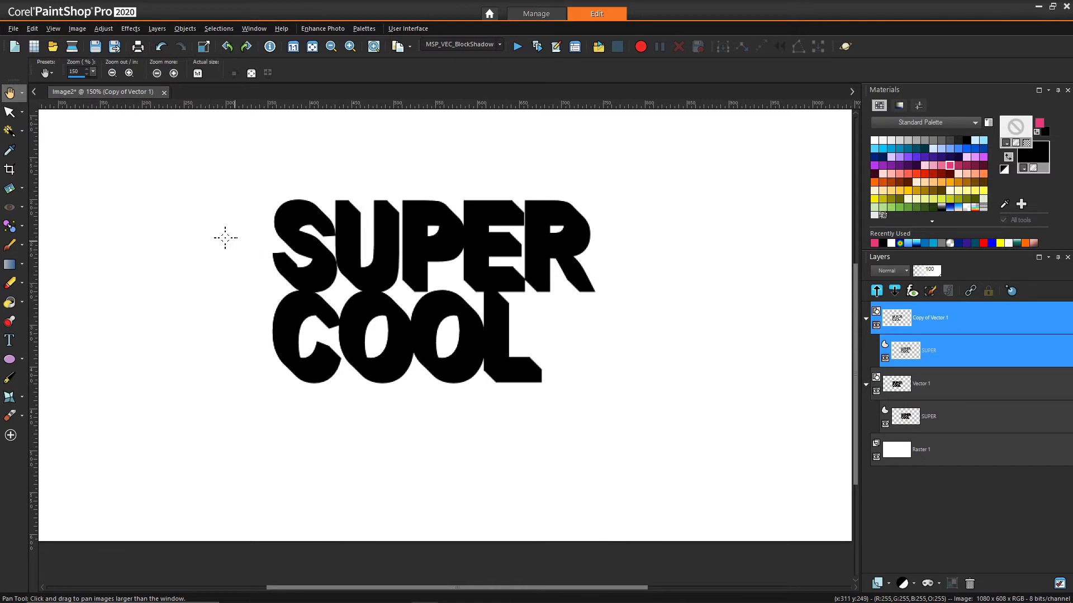
left_click(12, 112)
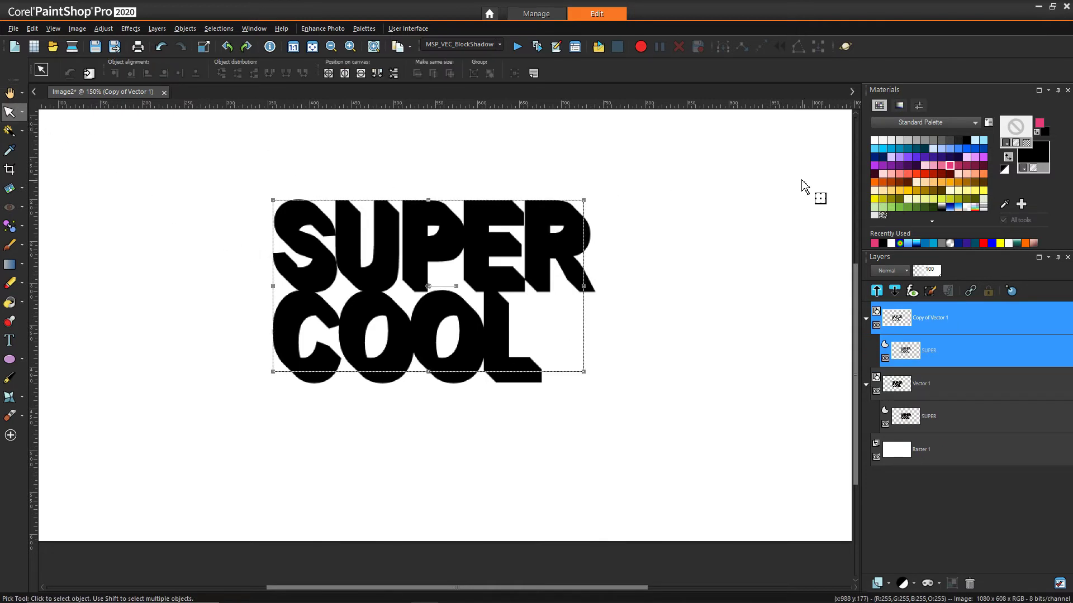
right_click(1040, 164)
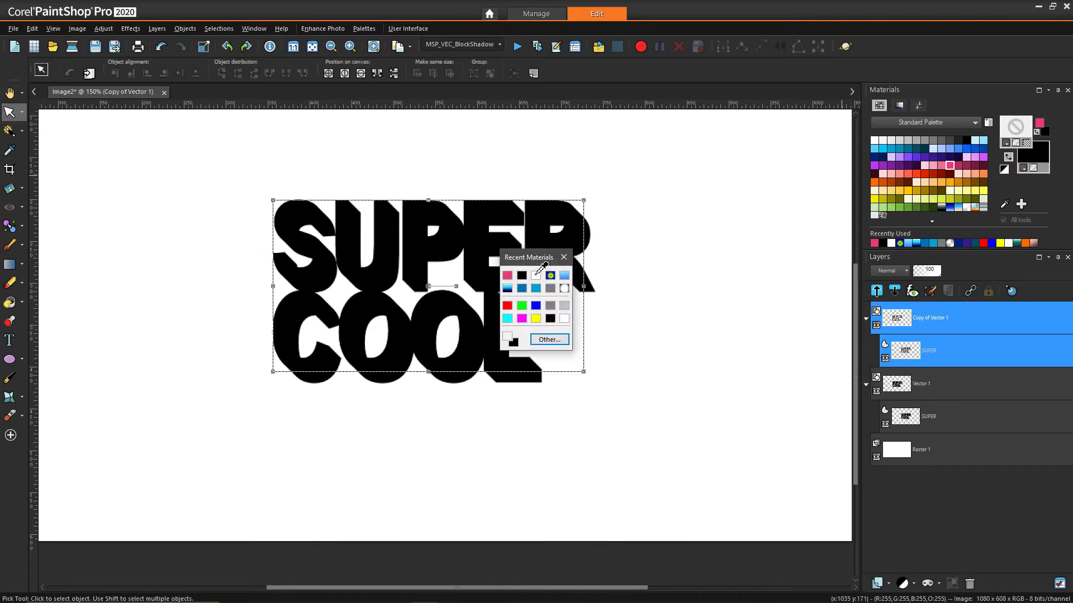
left_click(536, 275)
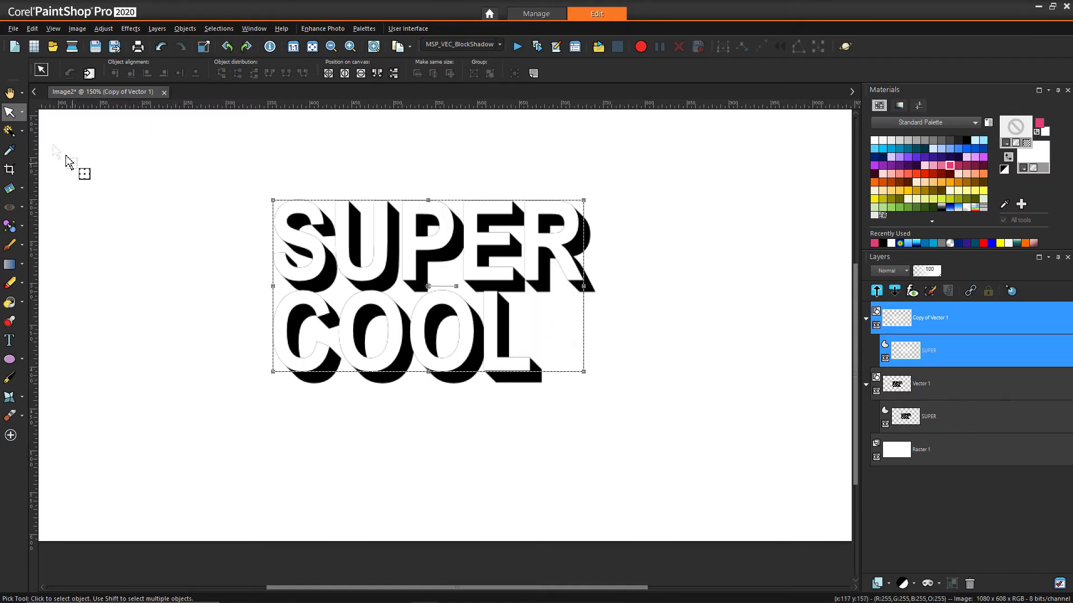
left_click(9, 91)
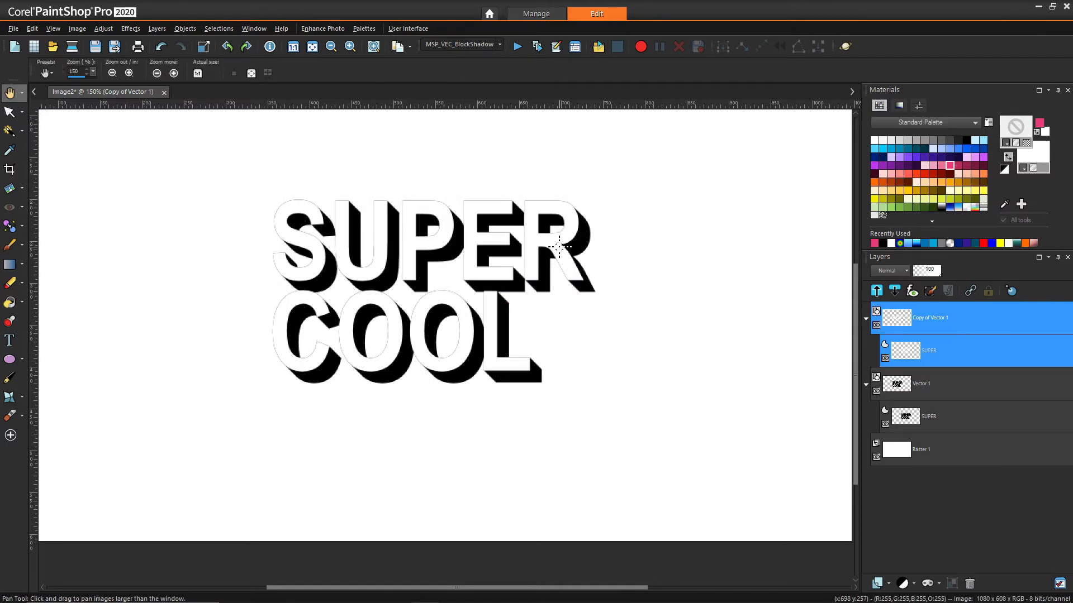
scroll(536, 243, "up", 1)
scroll(553, 247, "down", 1)
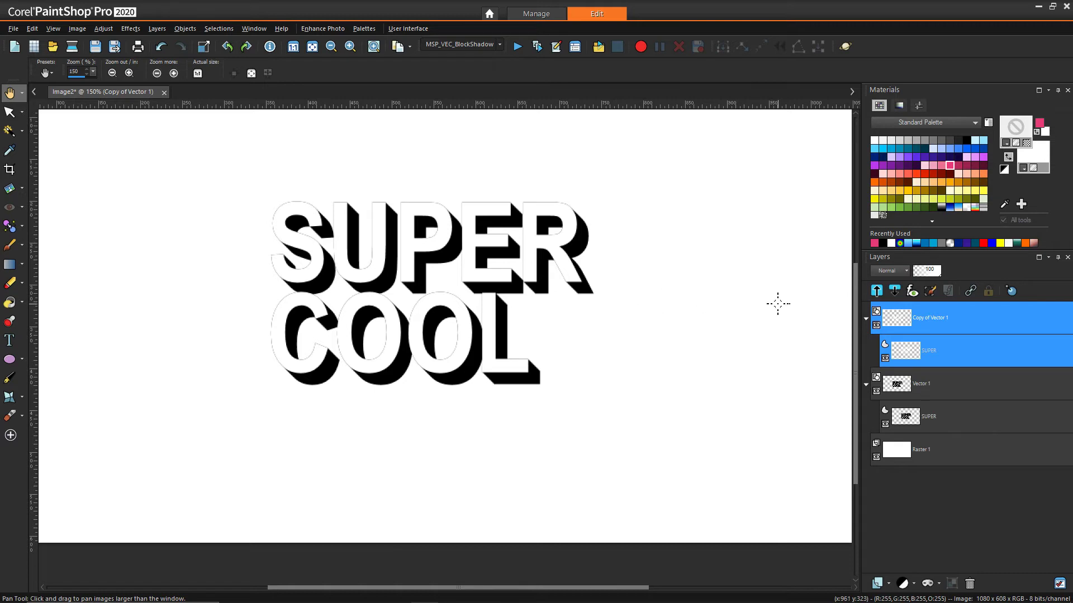
scroll(778, 303, "down", 1)
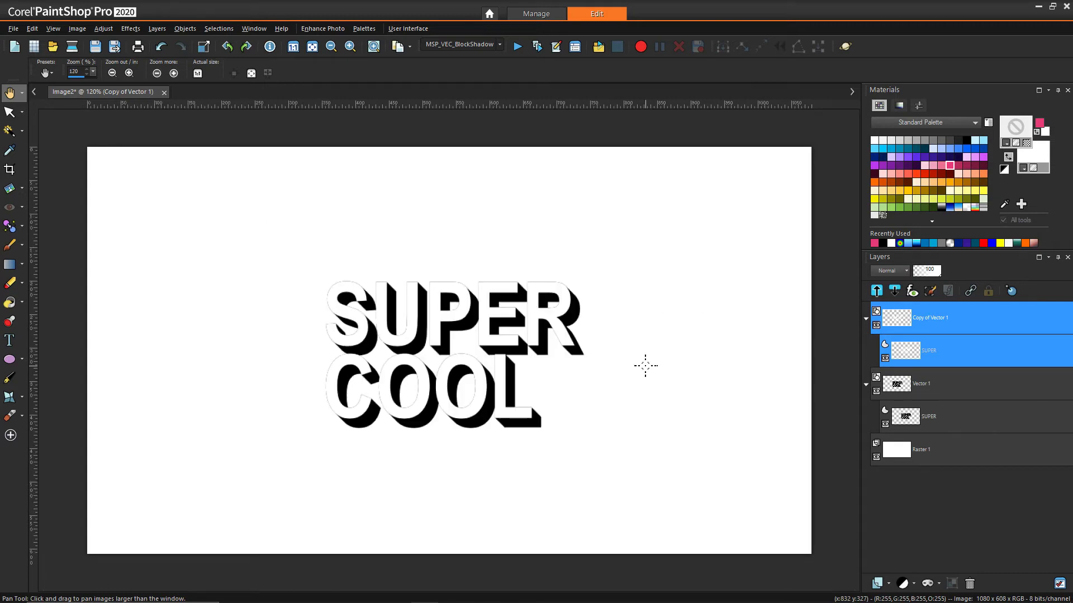
- Flood-fill the Raster 1 background with a rainbow radial gradient
left_click(903, 455)
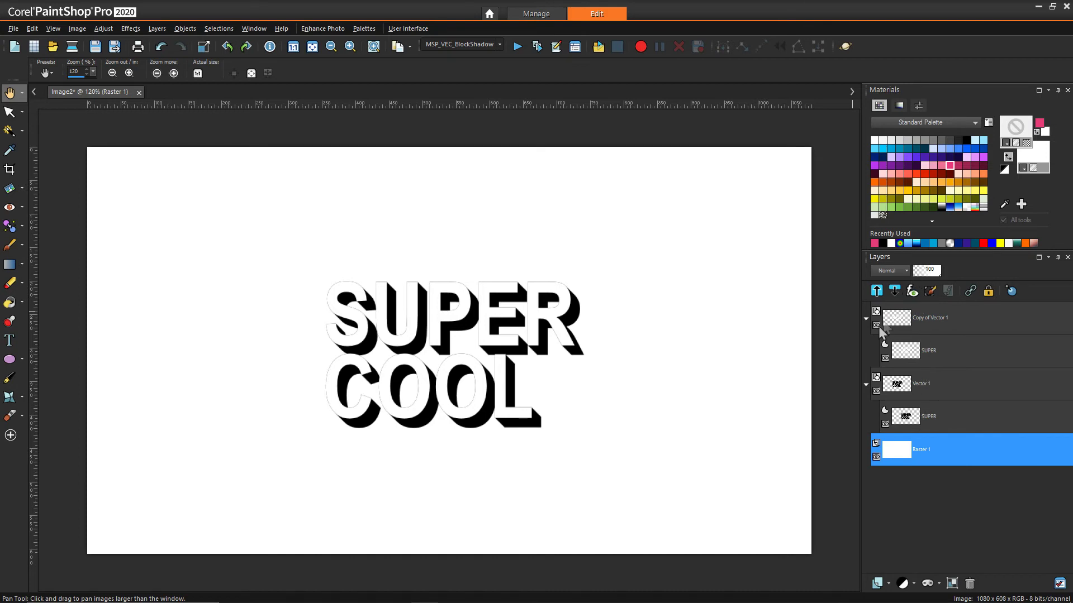
left_click(901, 244)
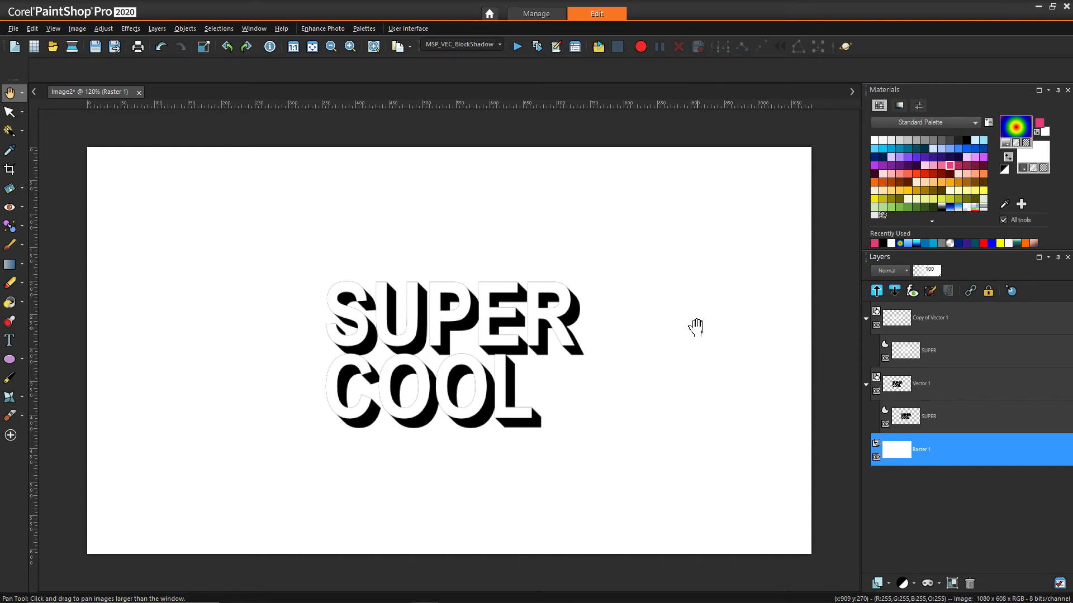
key("f")
left_click(696, 328)
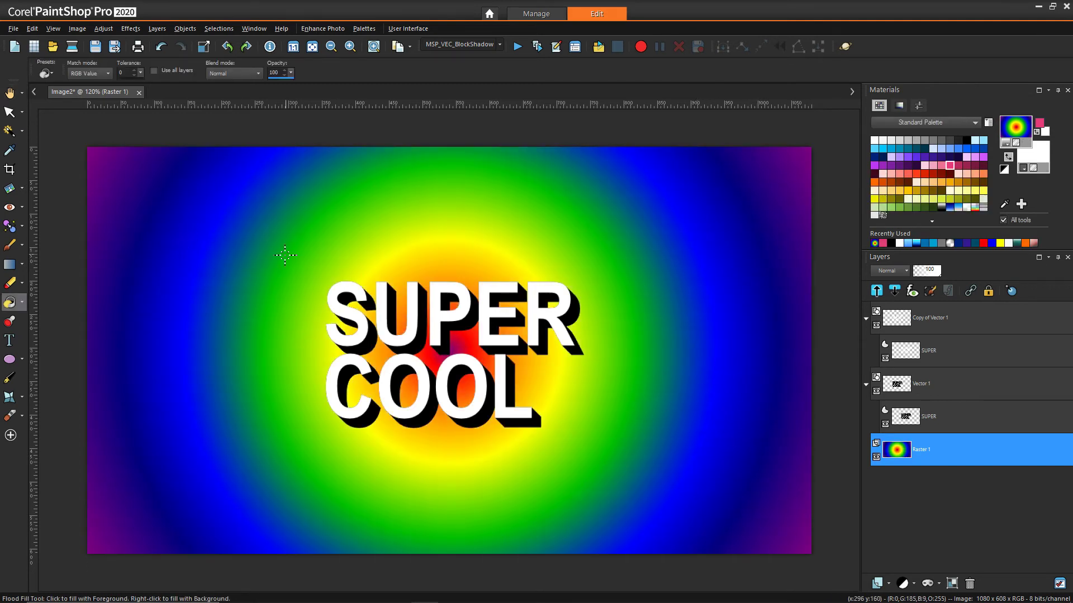
scroll(285, 254, "down", 1)
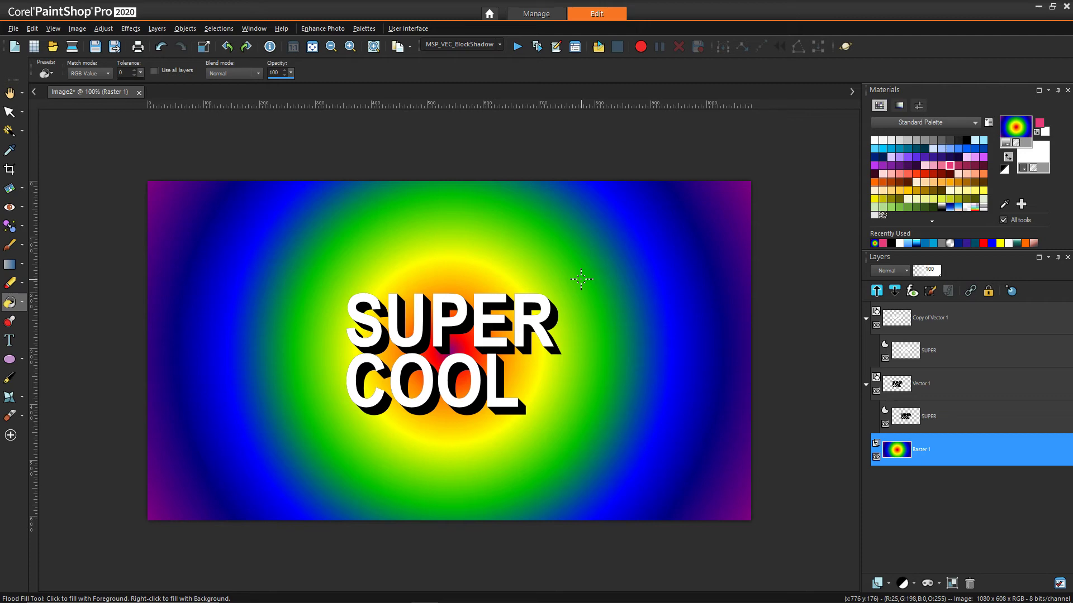
- Select the SUPER object in Vector 1, edit the Pen tool's Duplication Y value, then deselect
left_click(922, 384)
left_click(961, 417)
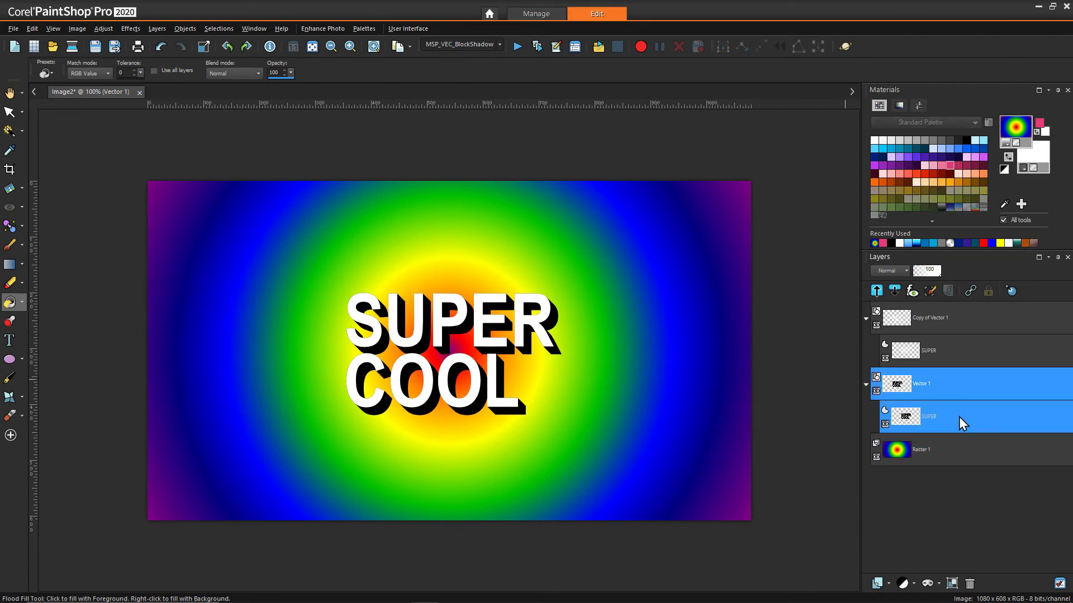
left_click(11, 378)
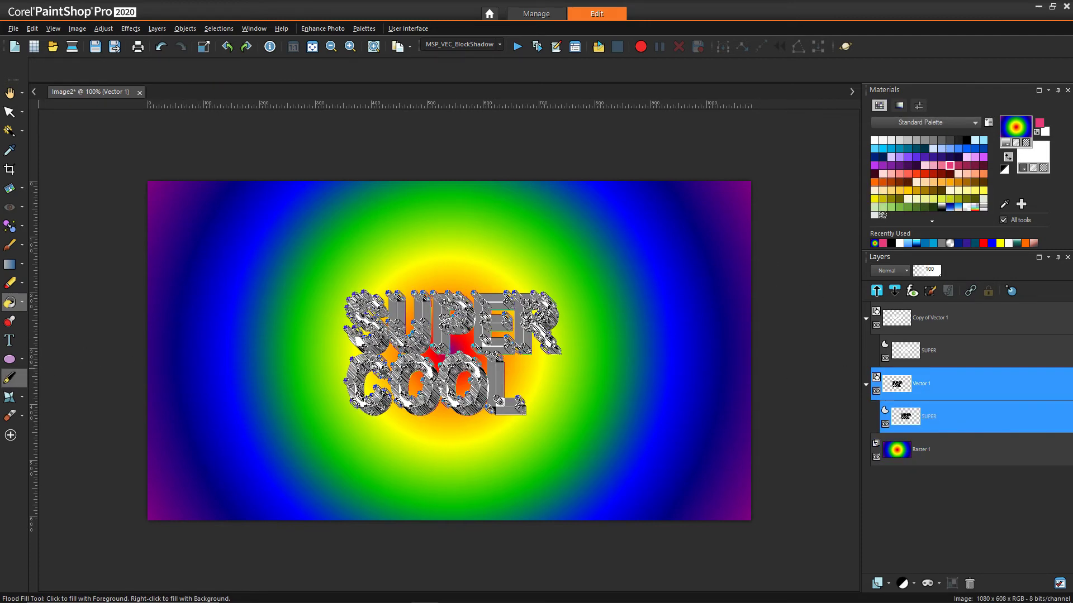
scroll(431, 120, "up", 1)
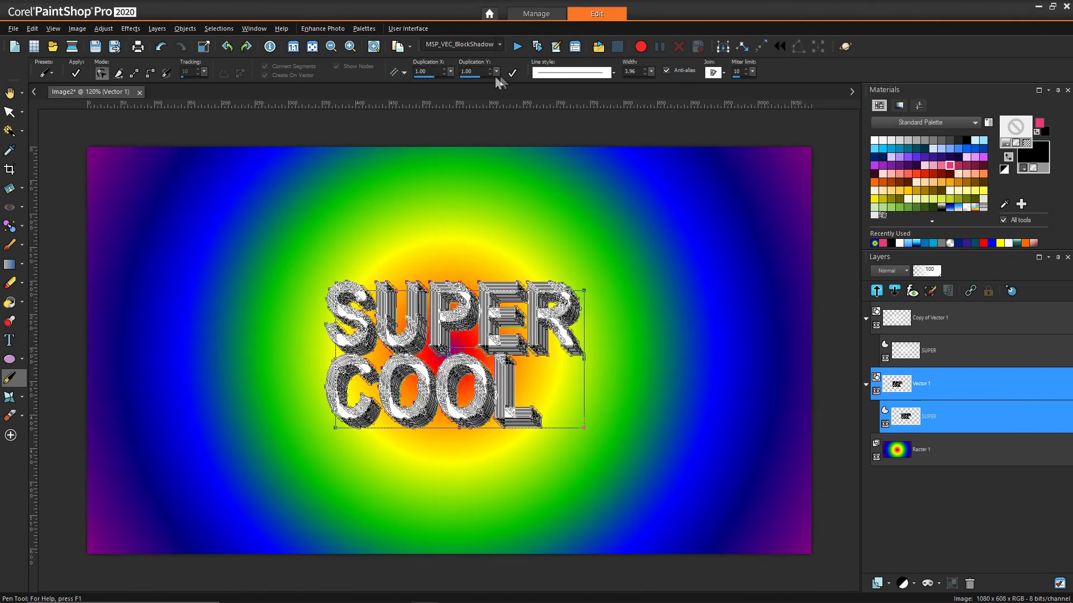
key("BackSpace")
left_click(471, 437)
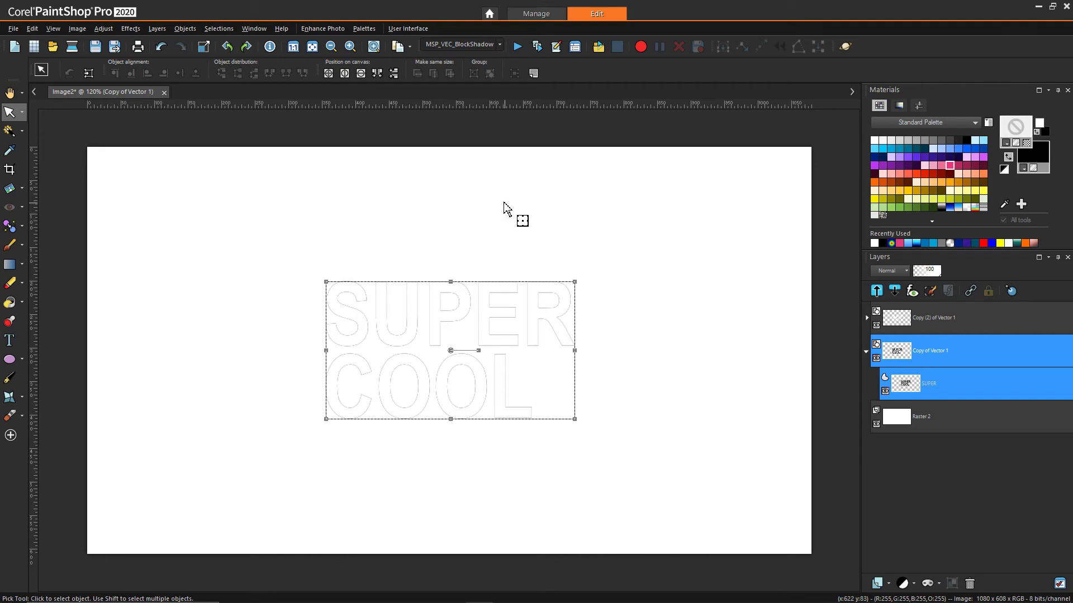
left_click(500, 45)
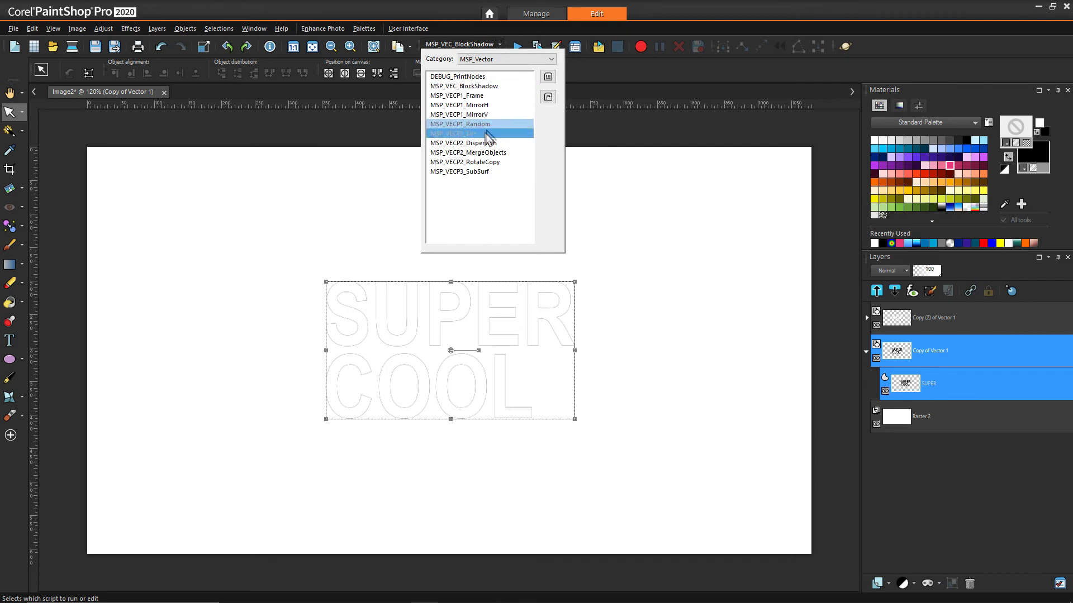
left_click(476, 93)
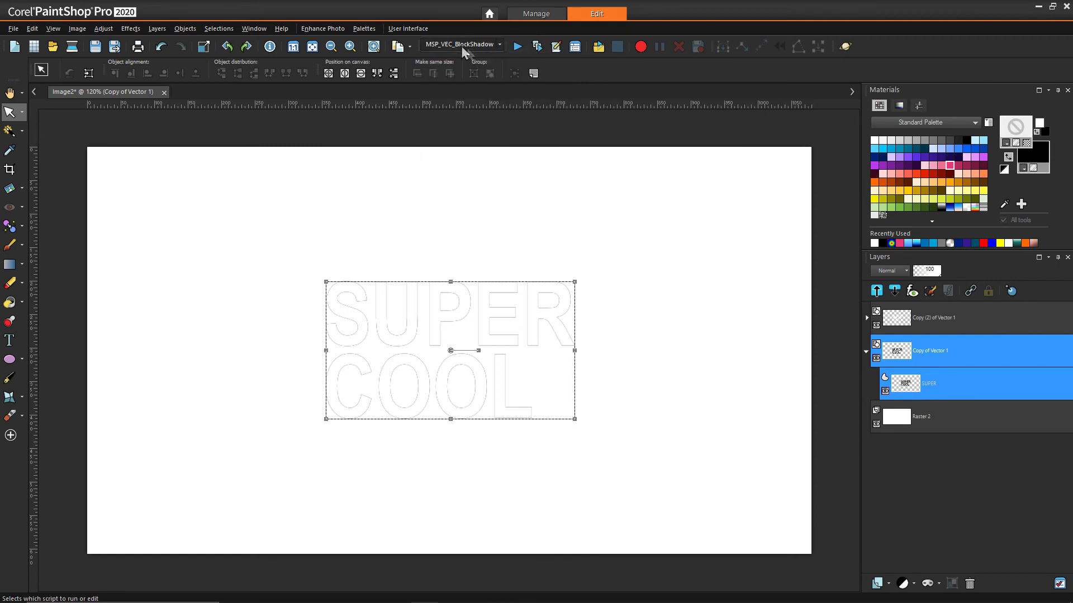
left_click(516, 49)
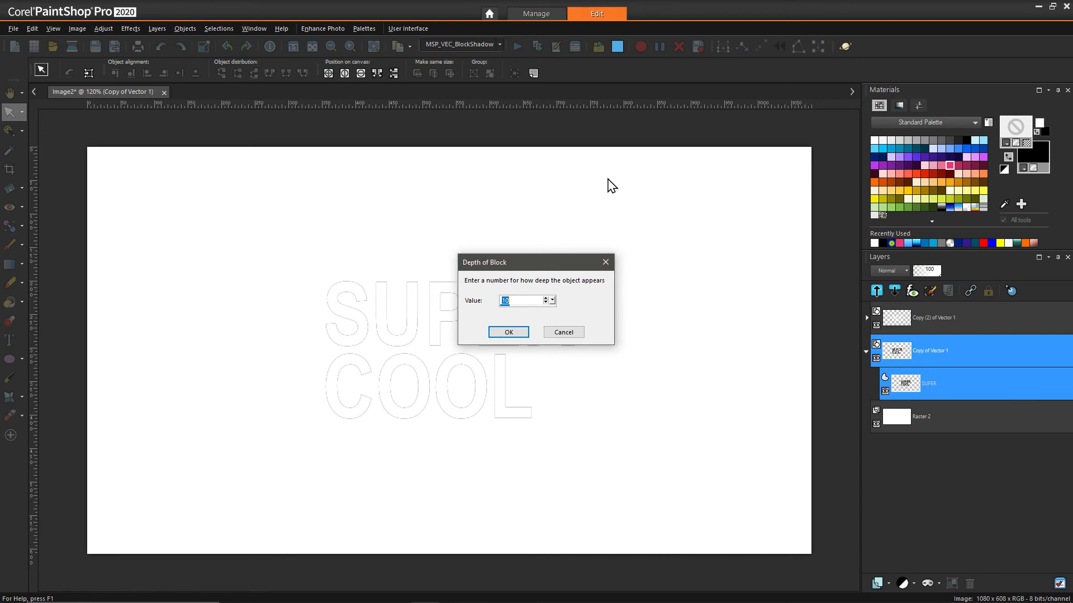
left_click(509, 333)
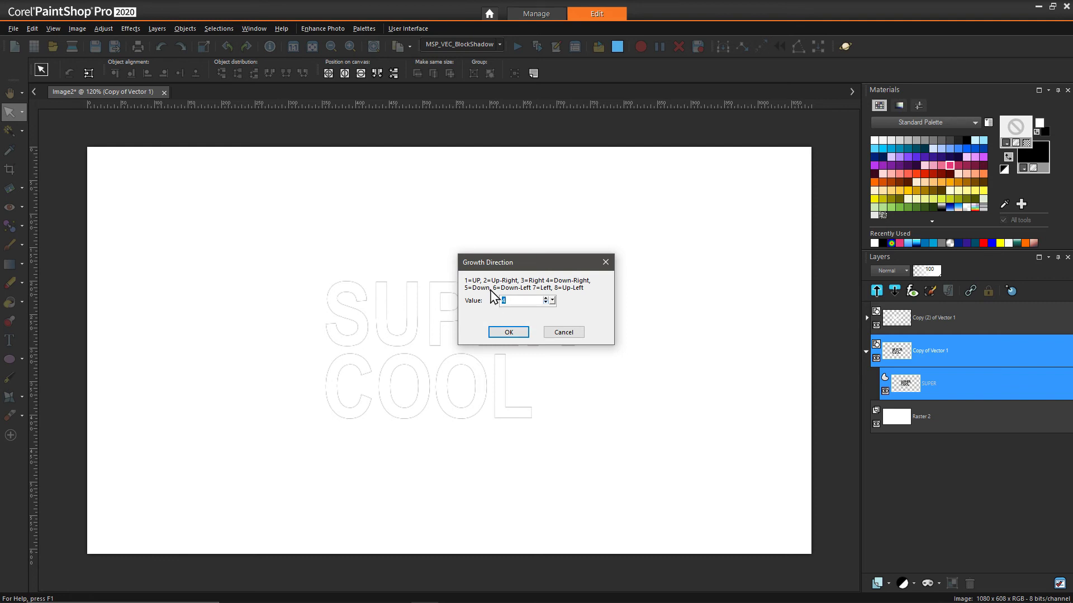
left_click(508, 333)
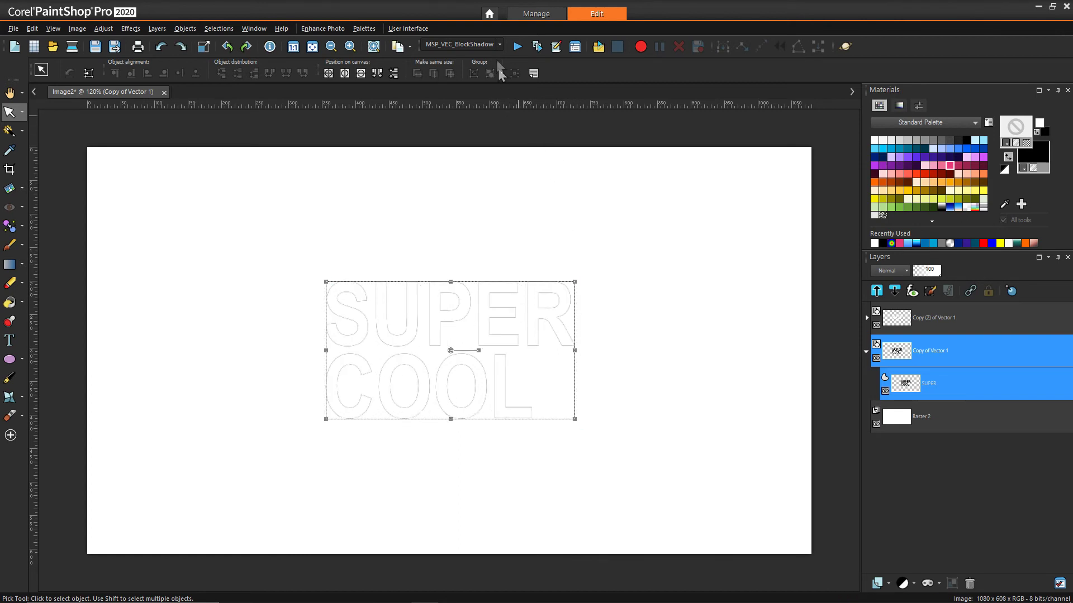
- Run the MSP_VEC_BlockShadow script with Depth of Block 50, accepting the default growth direction
left_click(500, 46)
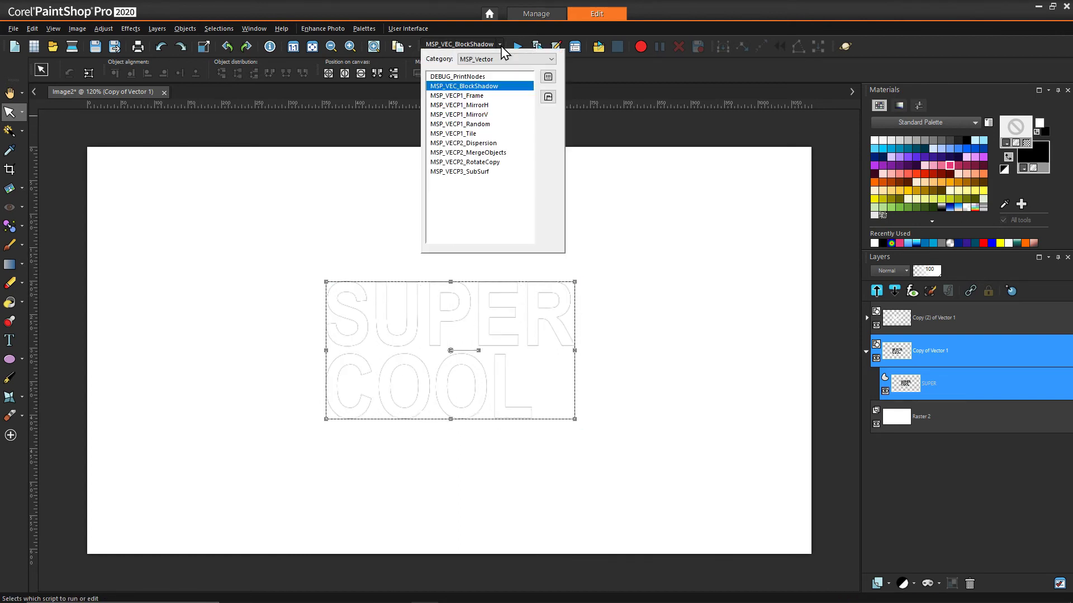
left_click(497, 85)
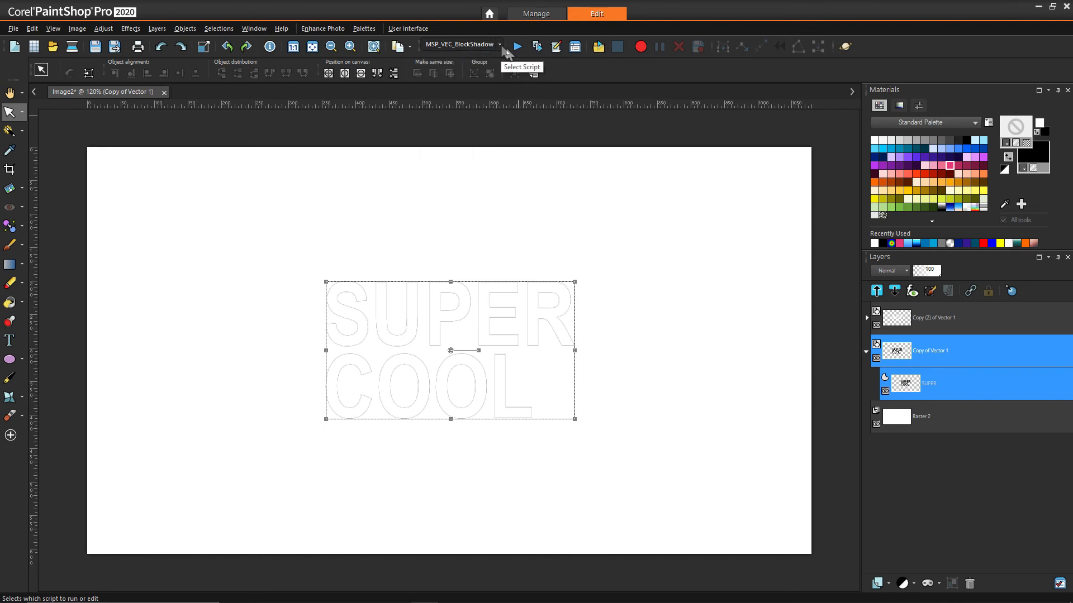
left_click(517, 46)
left_click(552, 300)
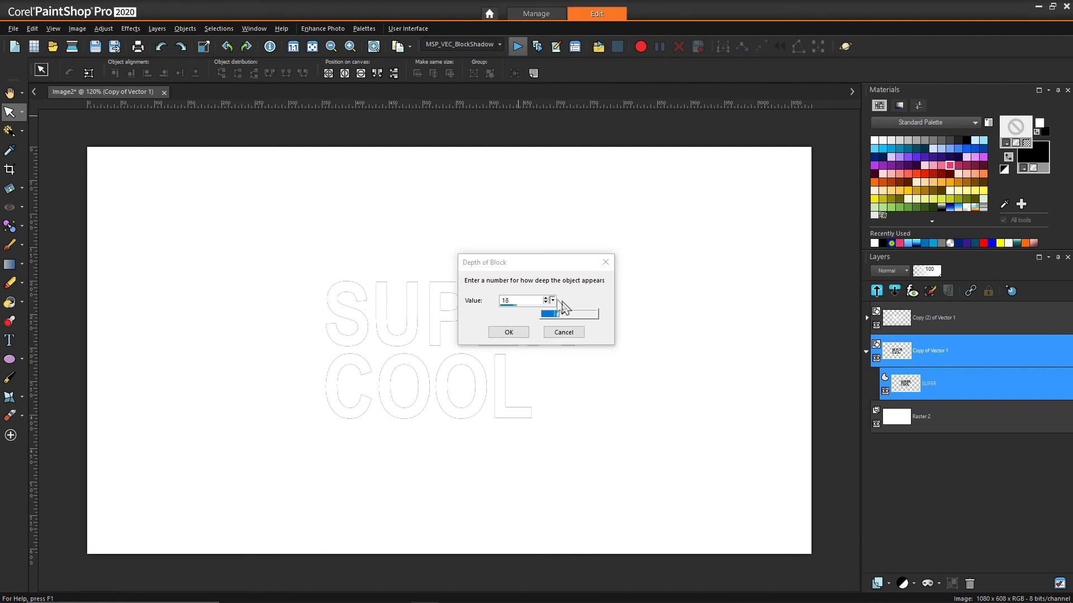
left_click_drag(562, 307, 615, 314)
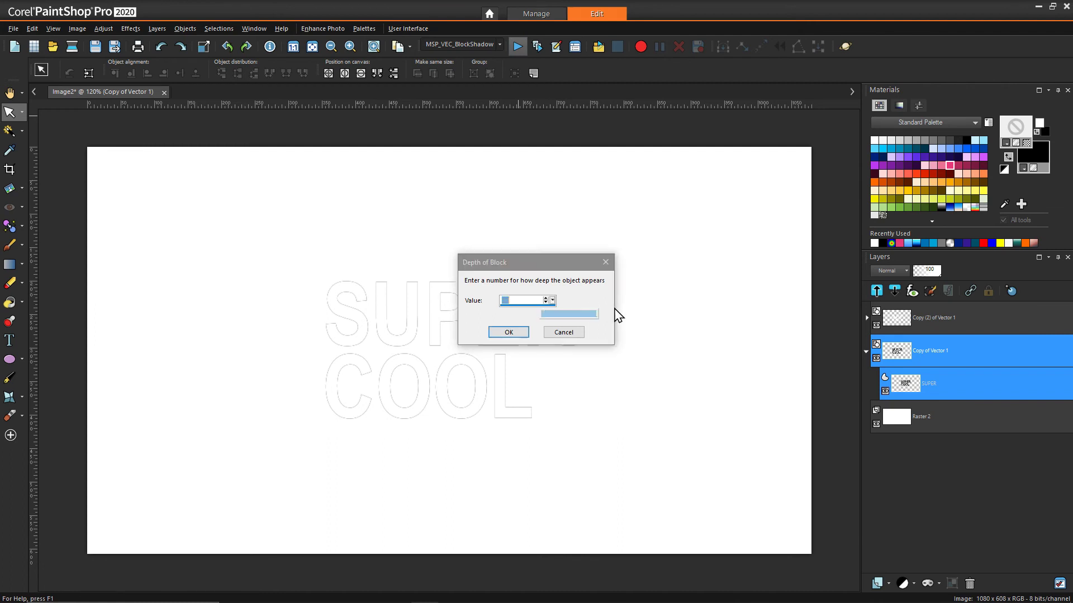
left_click(525, 332)
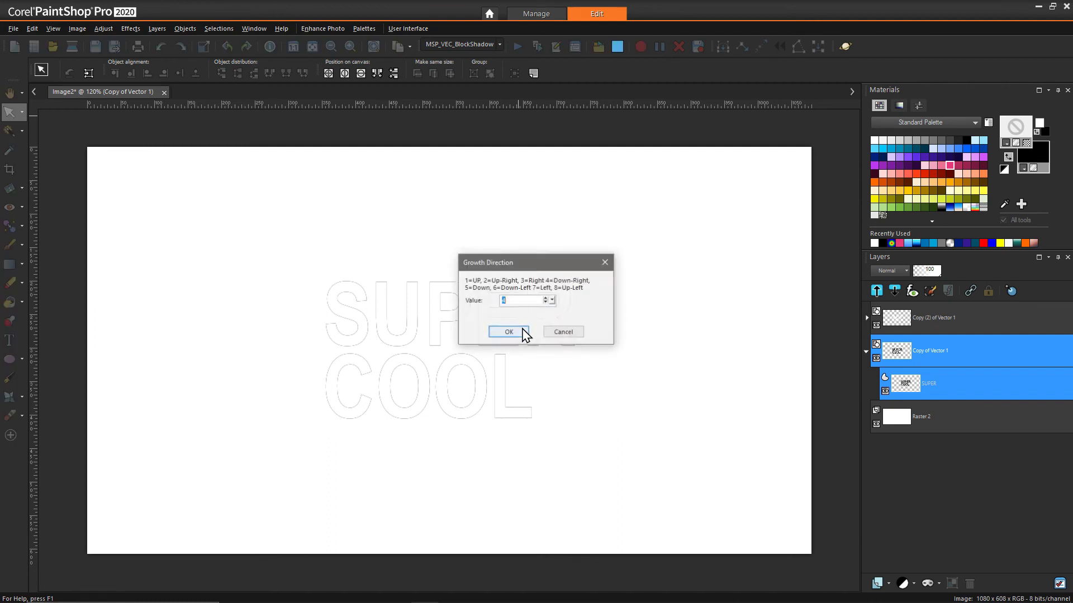
left_click(521, 332)
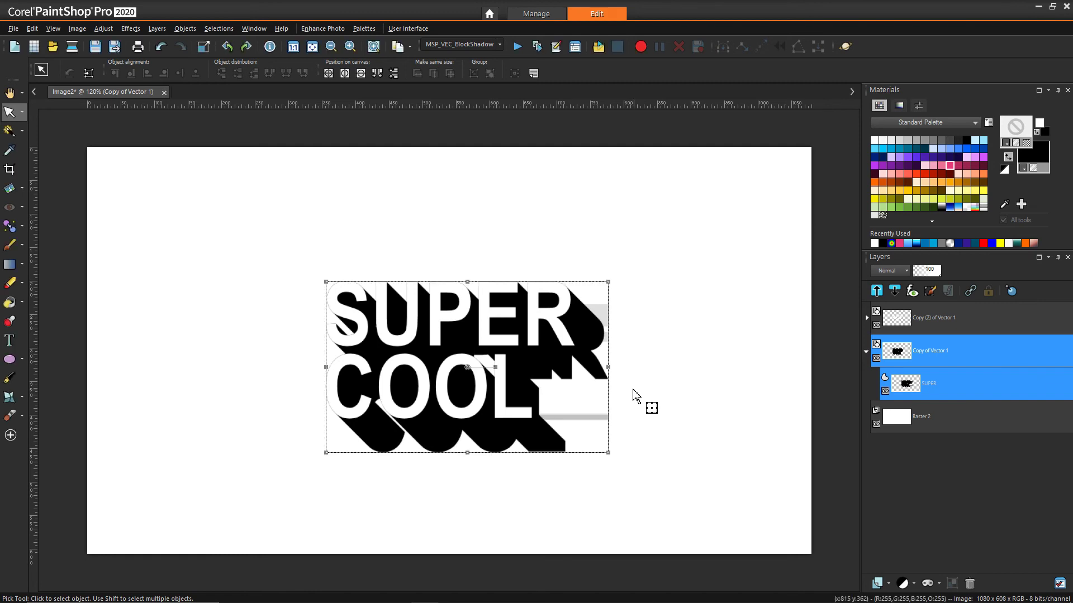
scroll(627, 401, "up", 1)
scroll(641, 409, "up", 1)
scroll(637, 436, "up", 1)
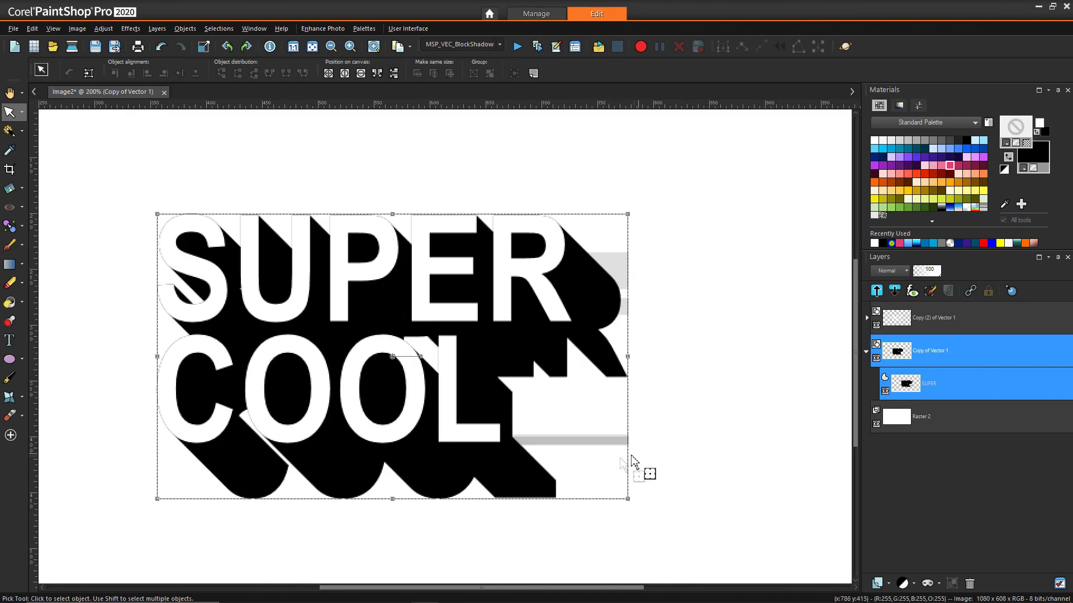